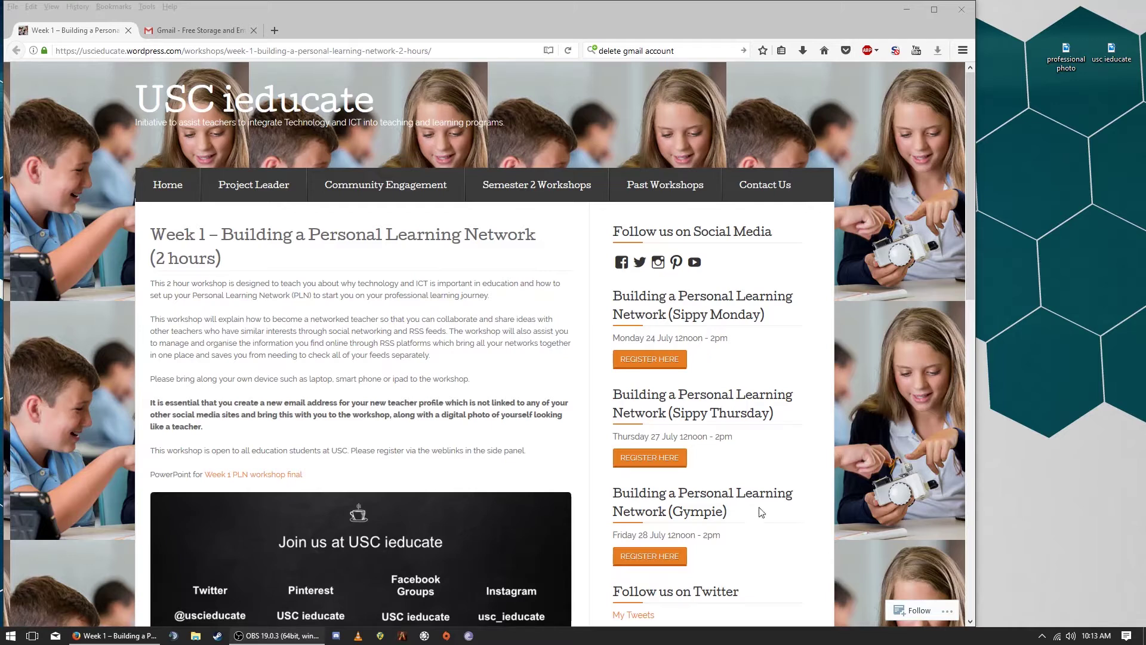
Highlight the paragraph requiring a new teacher email, point out the professional photo file, and switch to Gmail.
{"action": "left_click", "coordinate": [162, 401]}
{"action": "left_click_drag", "start_coordinate": [151, 402], "coordinate": [222, 428]}
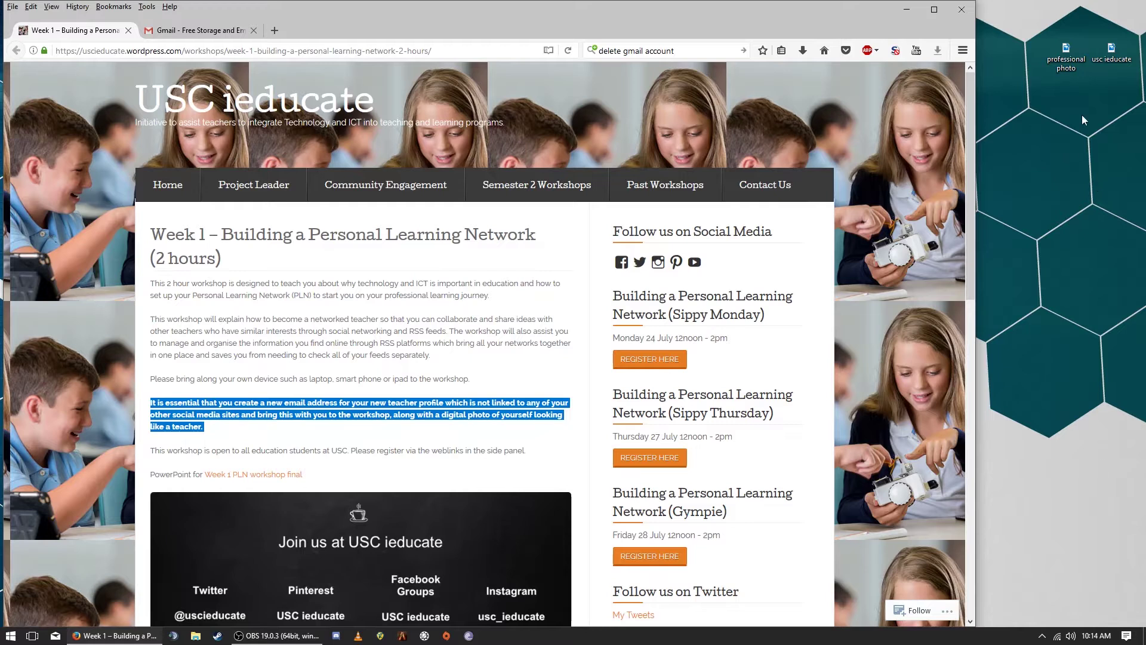
{"action": "left_click", "coordinate": [1066, 60]}
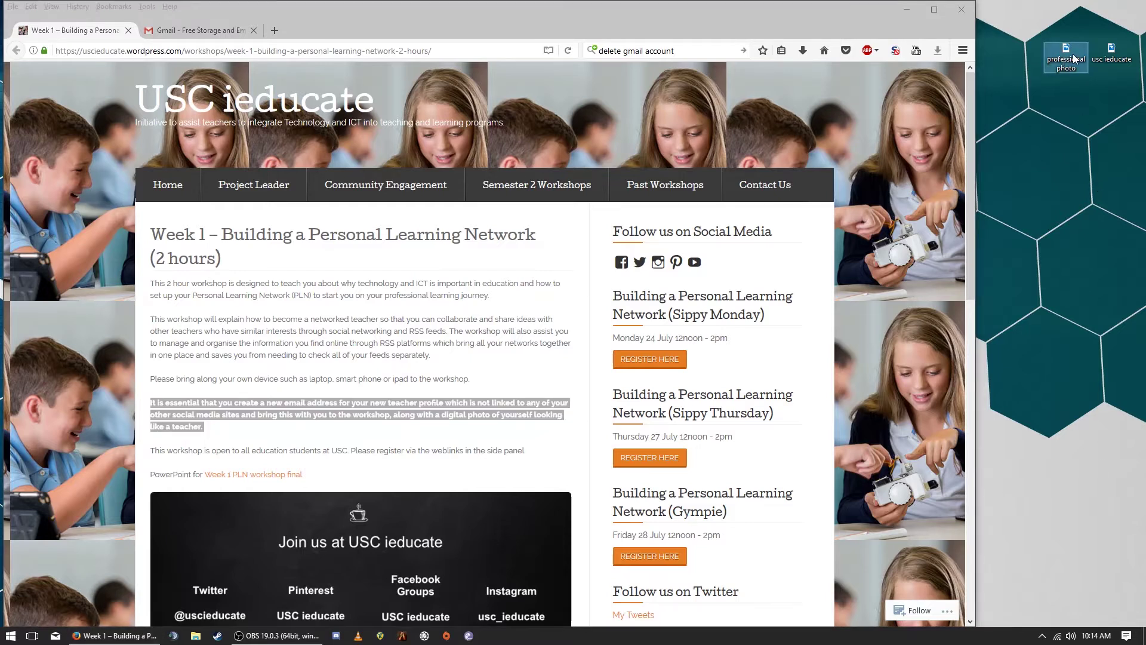
{"action": "left_click", "coordinate": [189, 28]}
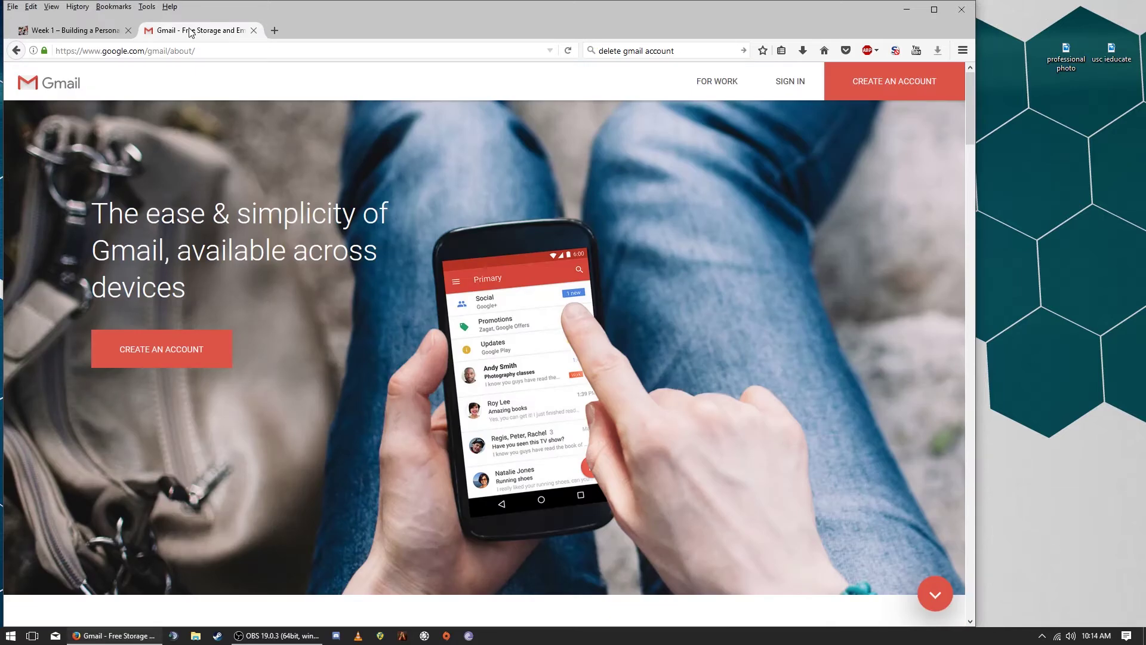
Start a new Google account from the Gmail page's CREATE AN ACCOUNT option.
{"action": "left_click", "coordinate": [190, 52]}
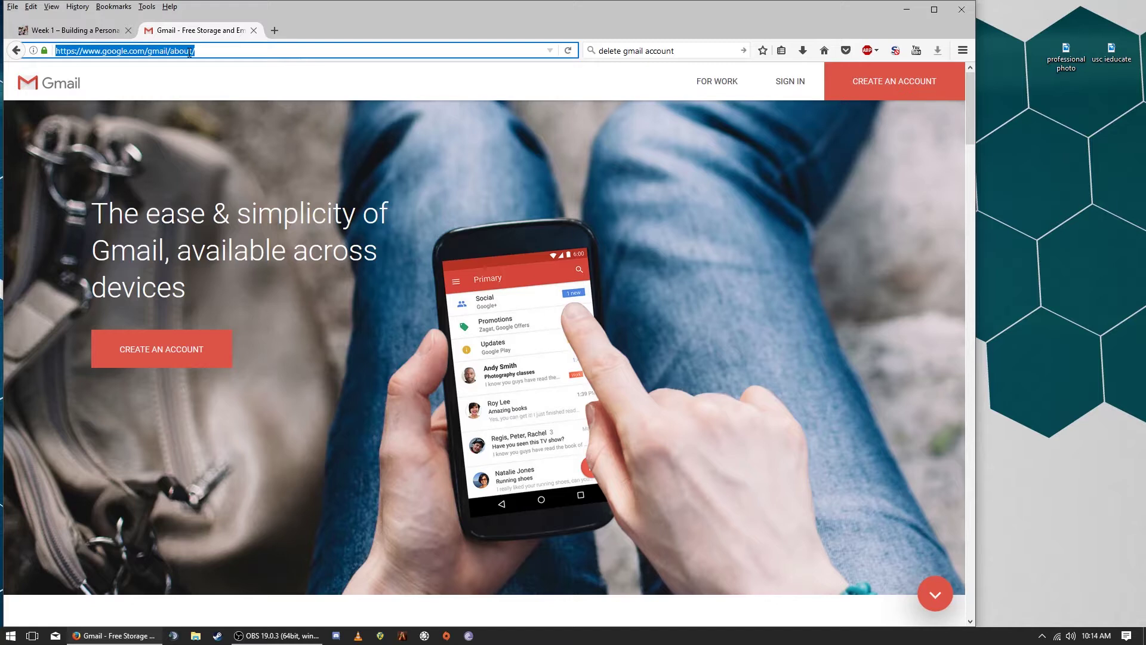
{"action": "left_click", "coordinate": [904, 89]}
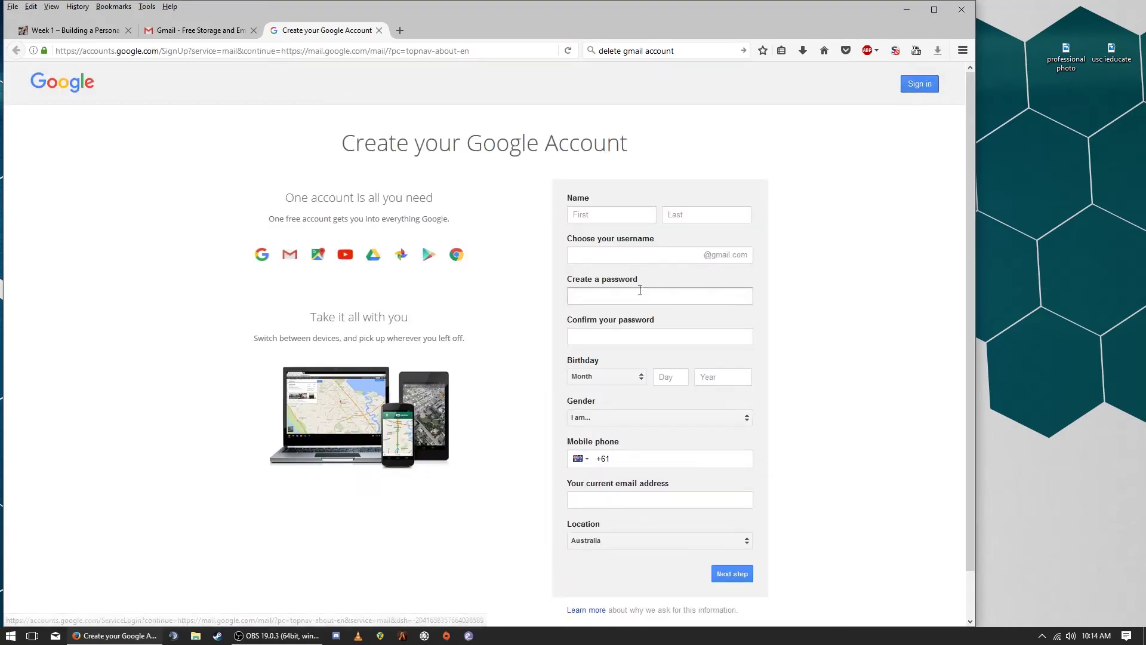
Enter the teacher's first and last name and the desired username for the new address.
{"action": "left_click", "coordinate": [618, 217]}
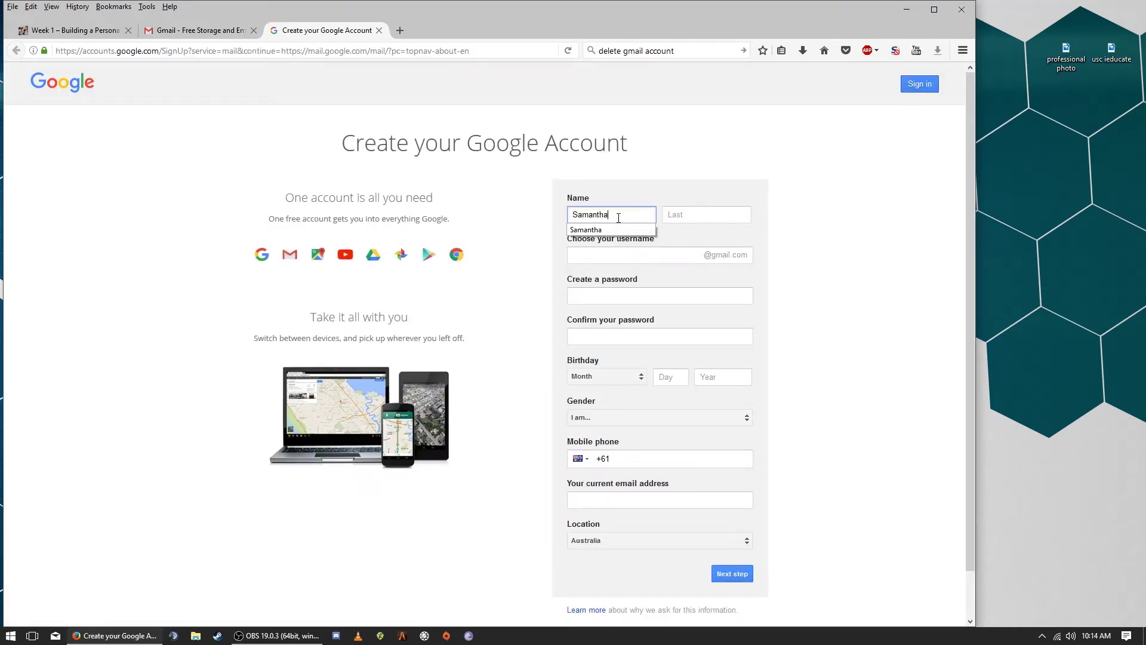
{"action": "key", "text": "Tab"}
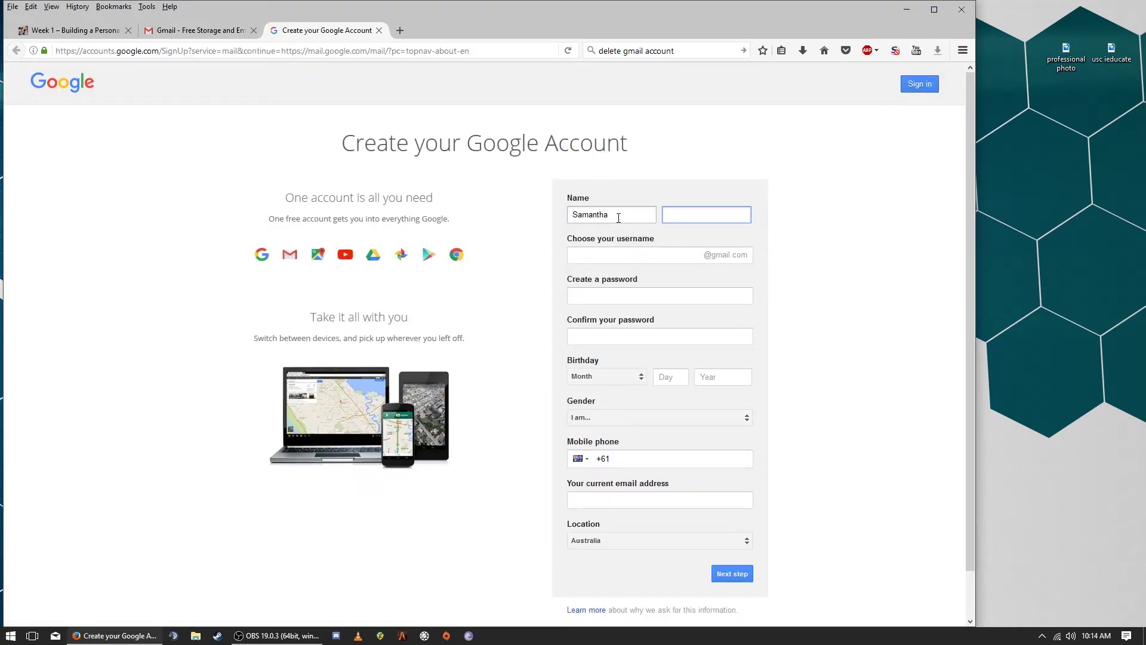
{"action": "left_click", "coordinate": [626, 256]}
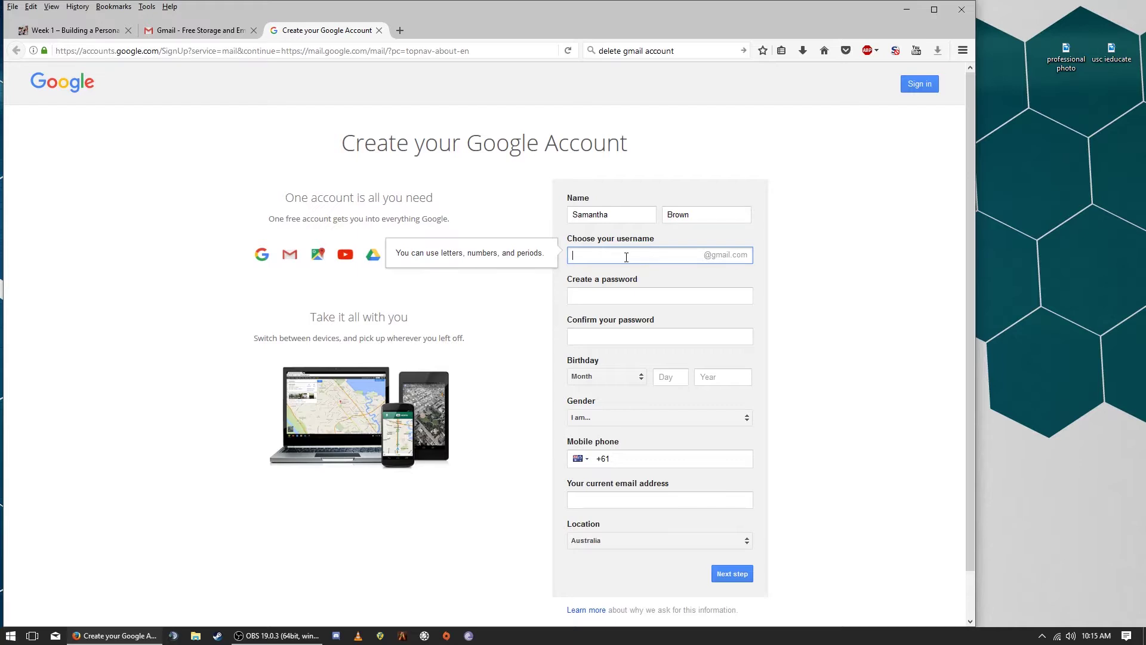
Enter the account password and confirm it in the second password field.
{"action": "left_click", "coordinate": [620, 293]}
{"action": "type", "text": "••••"}
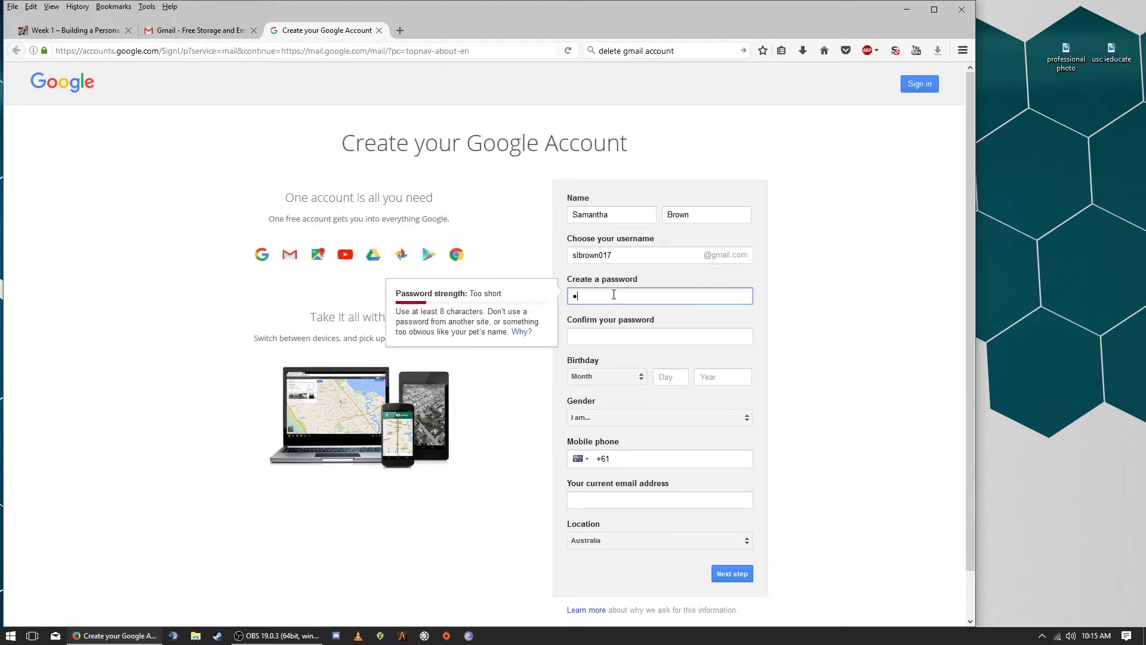
{"action": "type", "text": "••••"}
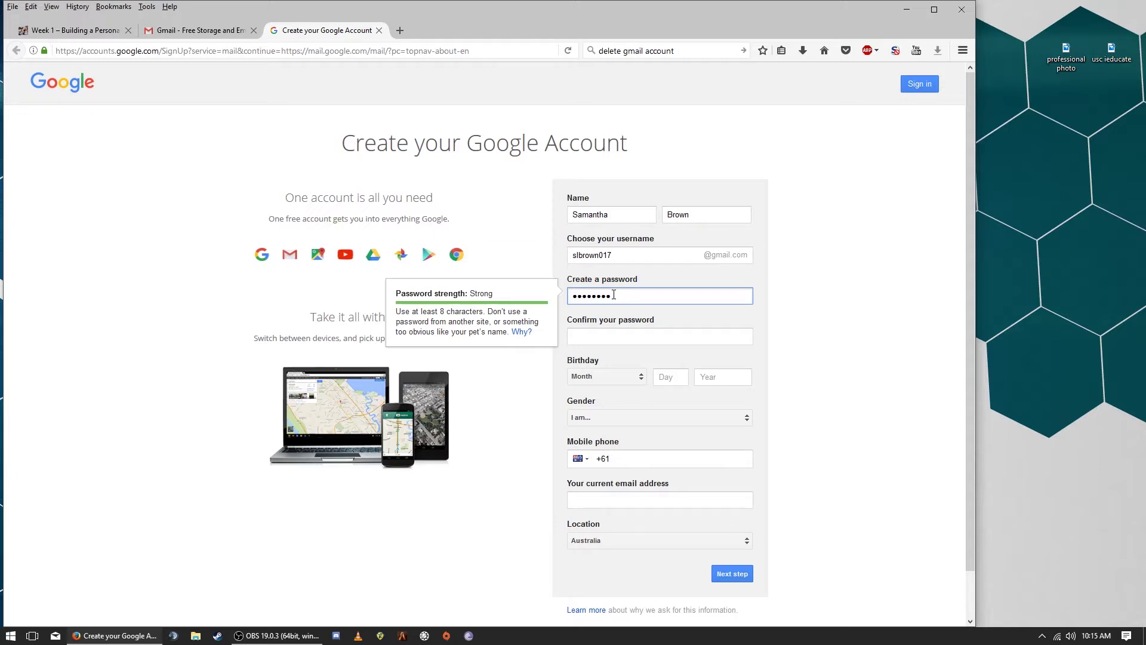
{"action": "left_click", "coordinate": [611, 337]}
{"action": "type", "text": "*********"}
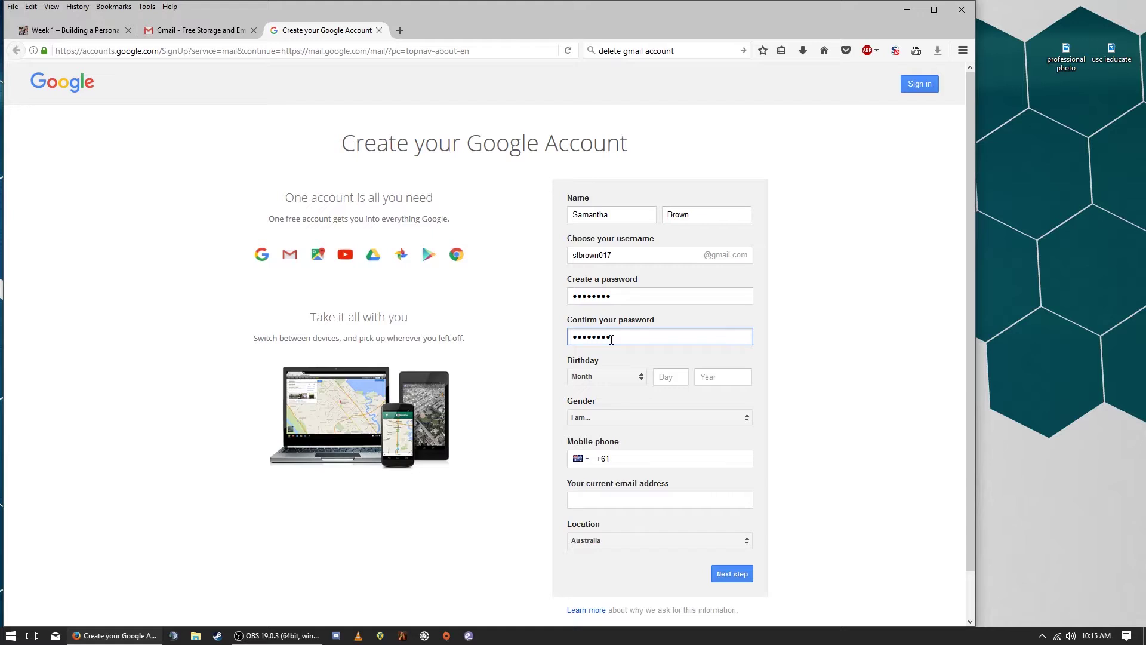
Fill in the birth month and year, set gender to Female, and submit the signup form.
{"action": "left_click", "coordinate": [636, 377]}
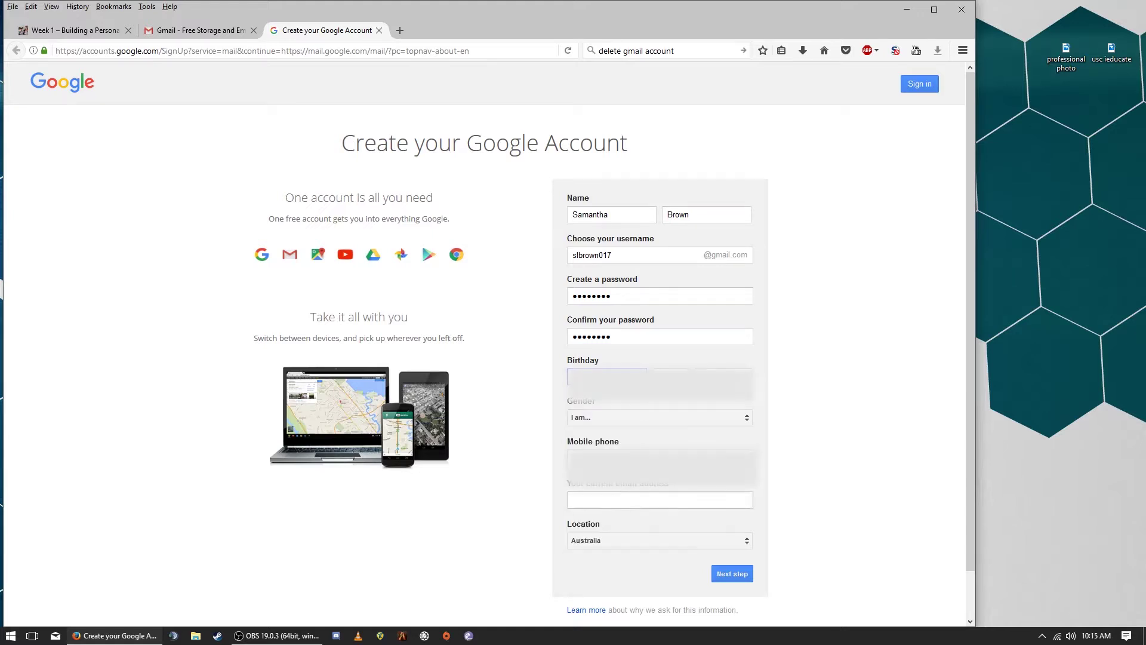
{"action": "left_click", "coordinate": [627, 546]}
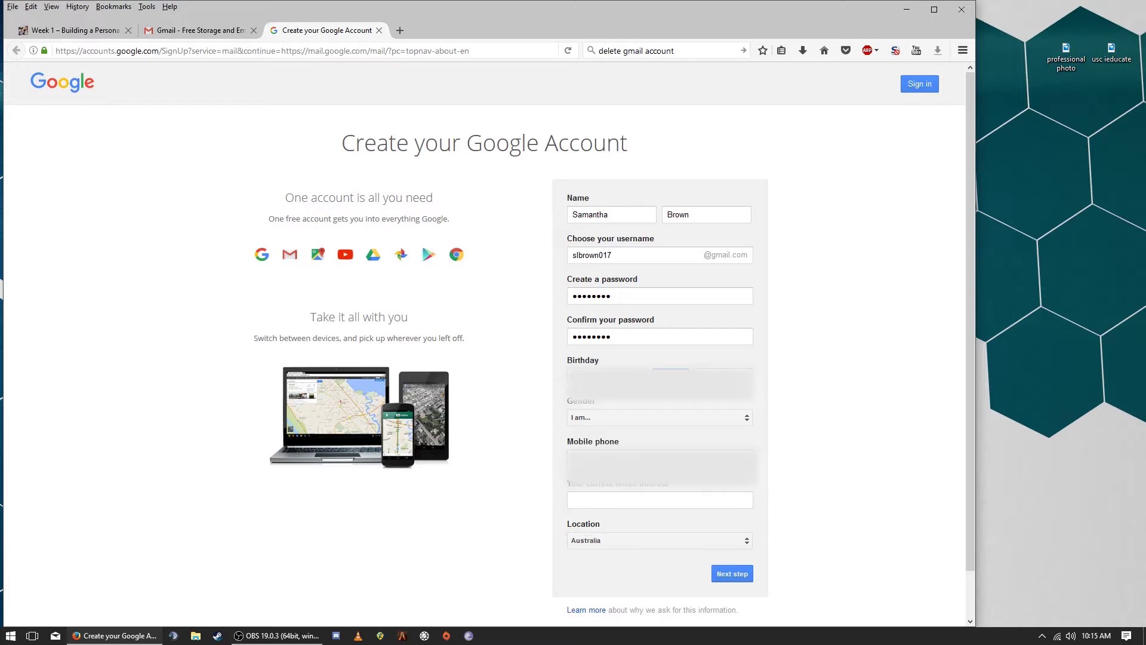
{"action": "key", "text": "Tab"}
{"action": "left_click", "coordinate": [587, 420]}
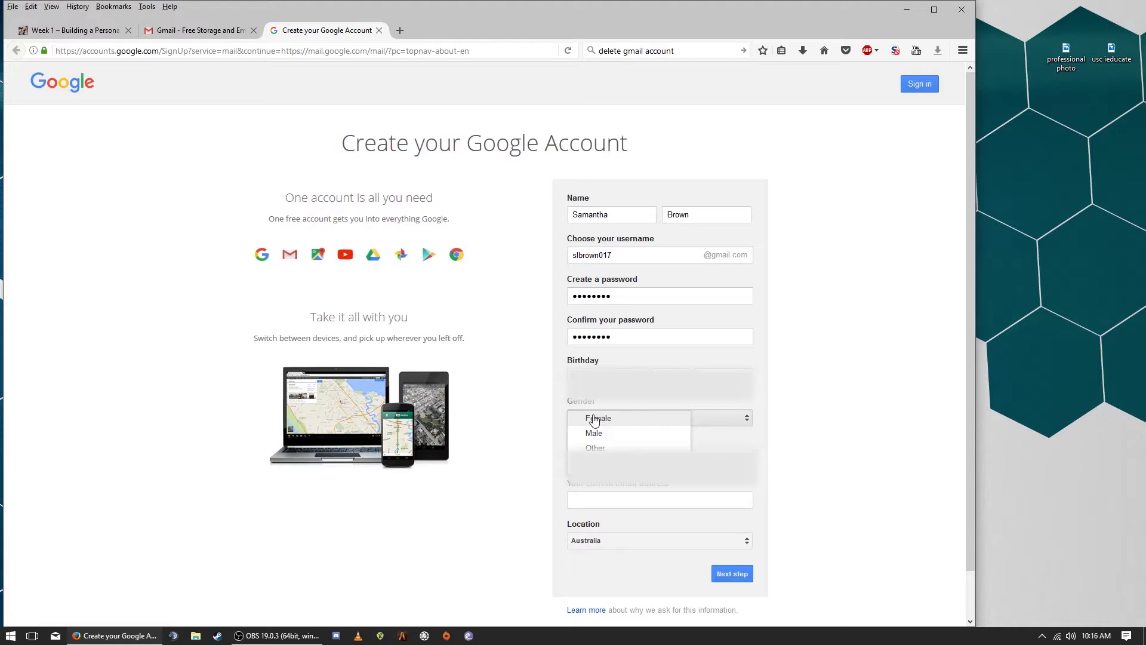
{"action": "left_click", "coordinate": [594, 419]}
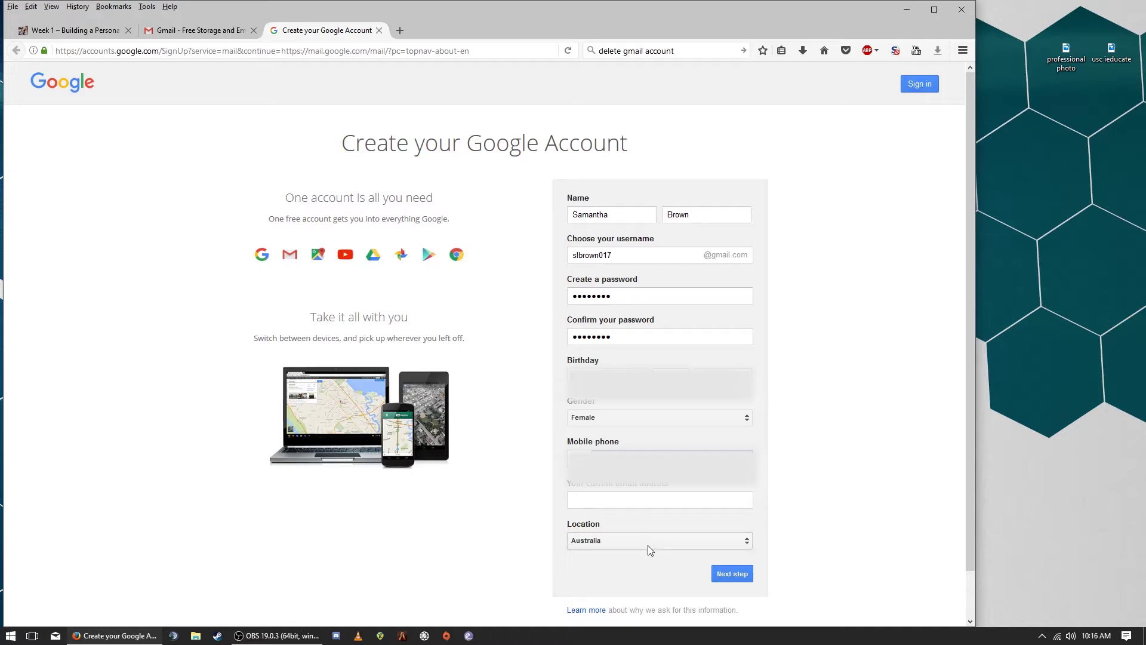
{"action": "left_click", "coordinate": [733, 574]}
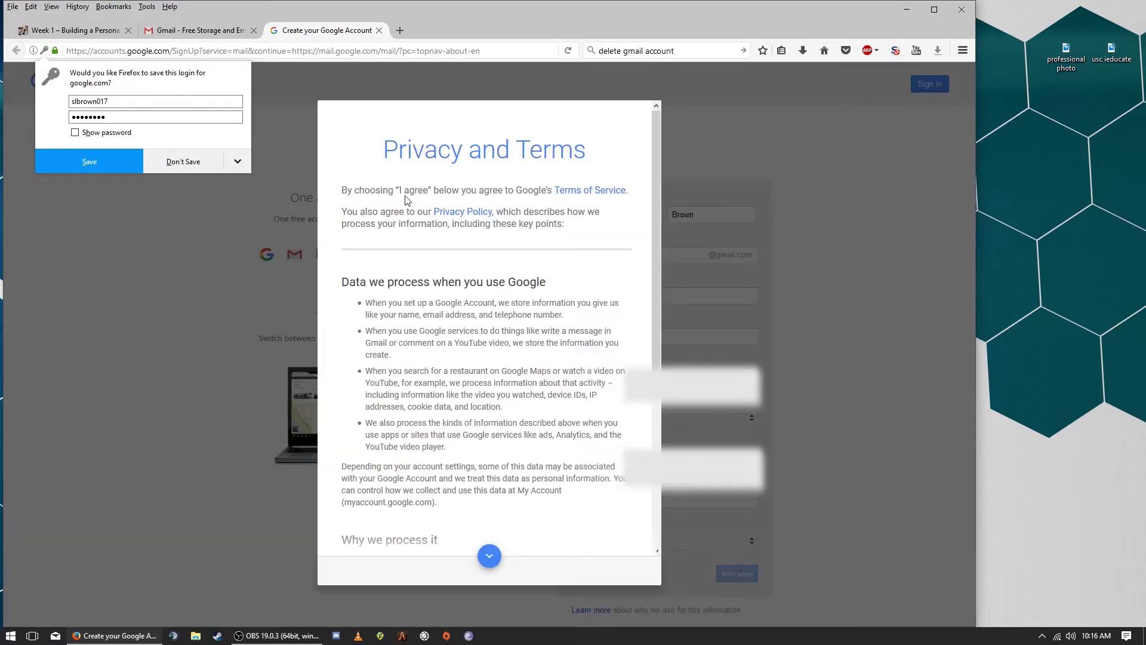
Decline Firefox's offer to save the login, then read and agree to Google's Privacy and Terms.
{"action": "left_click", "coordinate": [181, 162]}
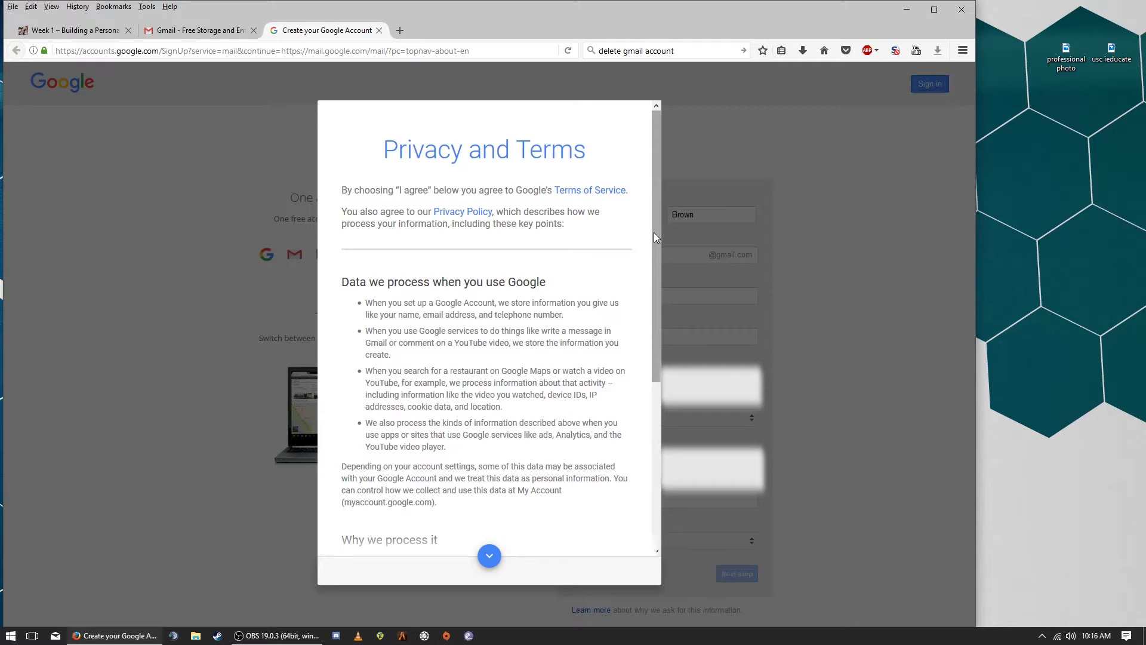
{"action": "left_click_drag", "start_coordinate": [656, 237], "coordinate": [547, 401]}
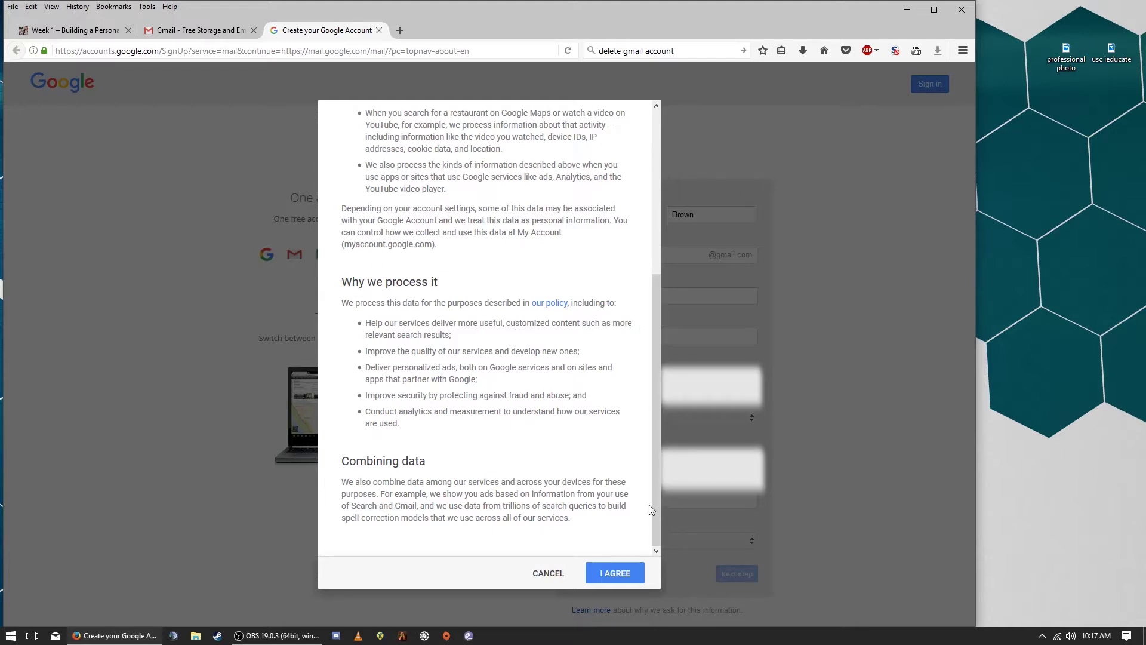
{"action": "left_click", "coordinate": [608, 574]}
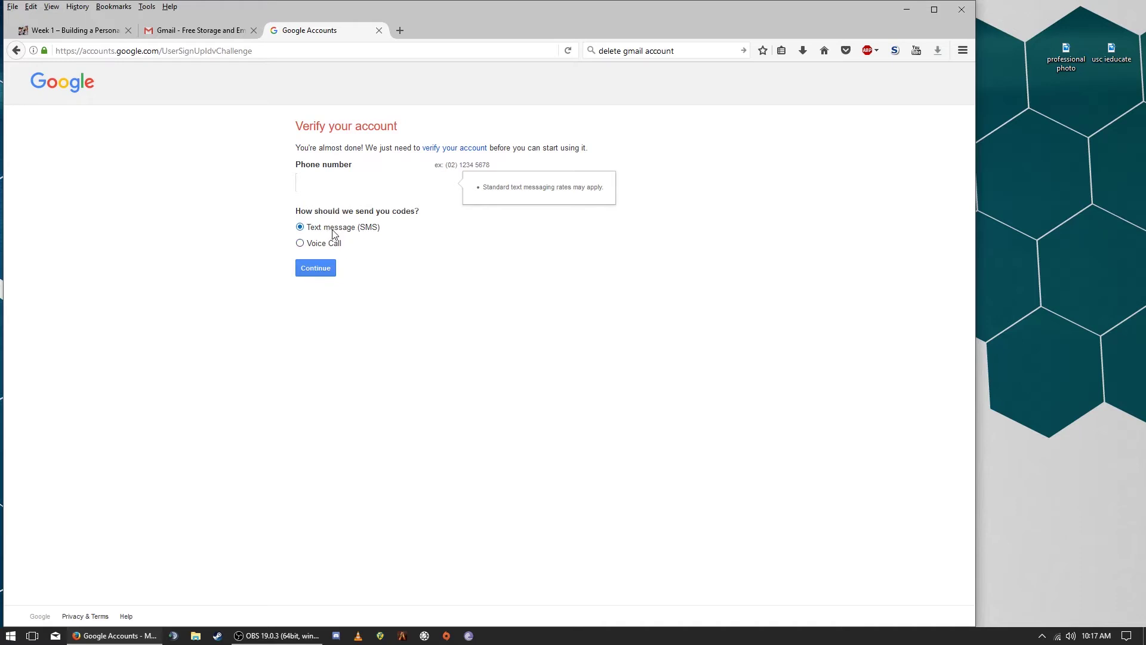
Request a text-message verification code, then enter and submit the received code.
{"action": "left_click", "coordinate": [325, 274]}
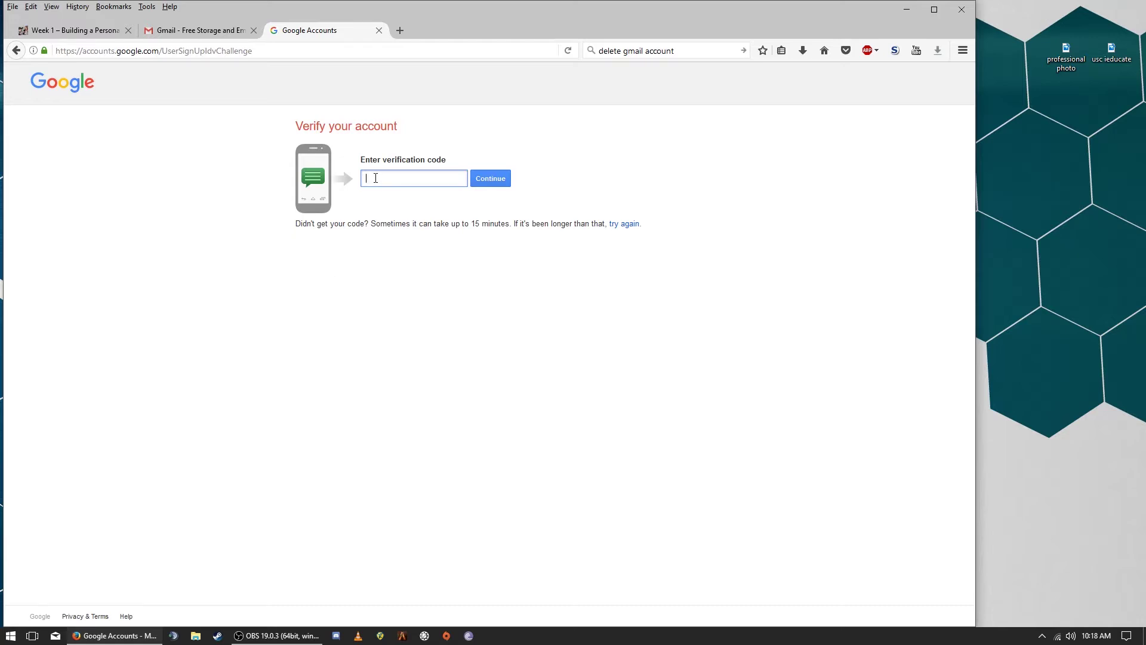
{"action": "left_click", "coordinate": [492, 177]}
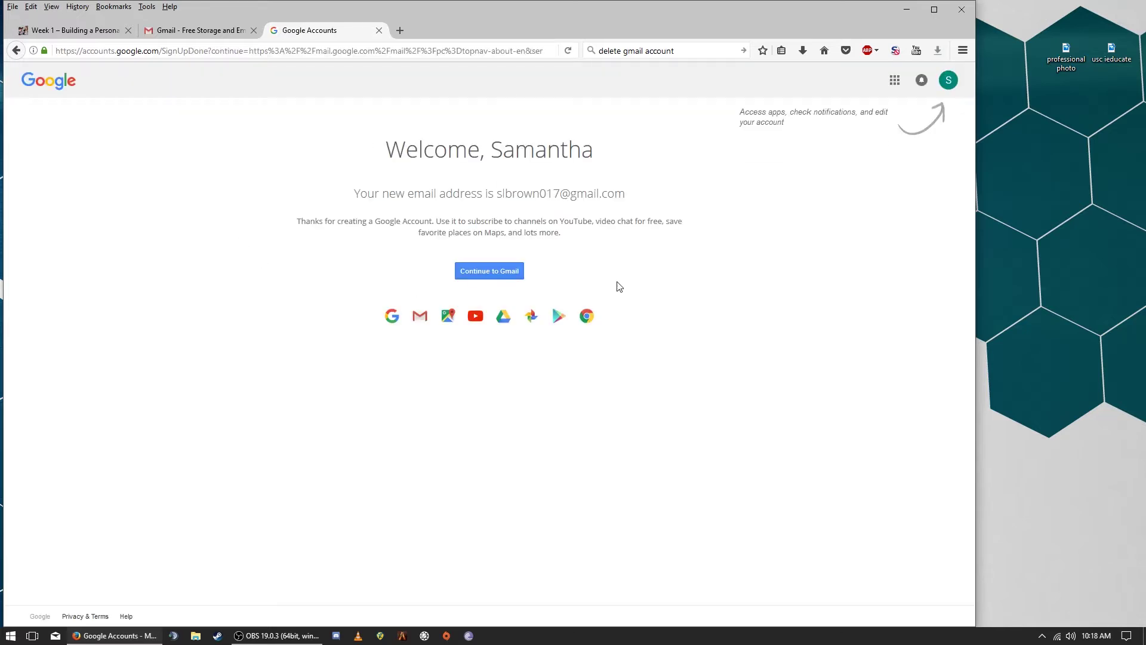
Highlight the new Gmail address on the welcome page and continue into the inbox.
{"action": "left_click_drag", "start_coordinate": [504, 193], "coordinate": [639, 191]}
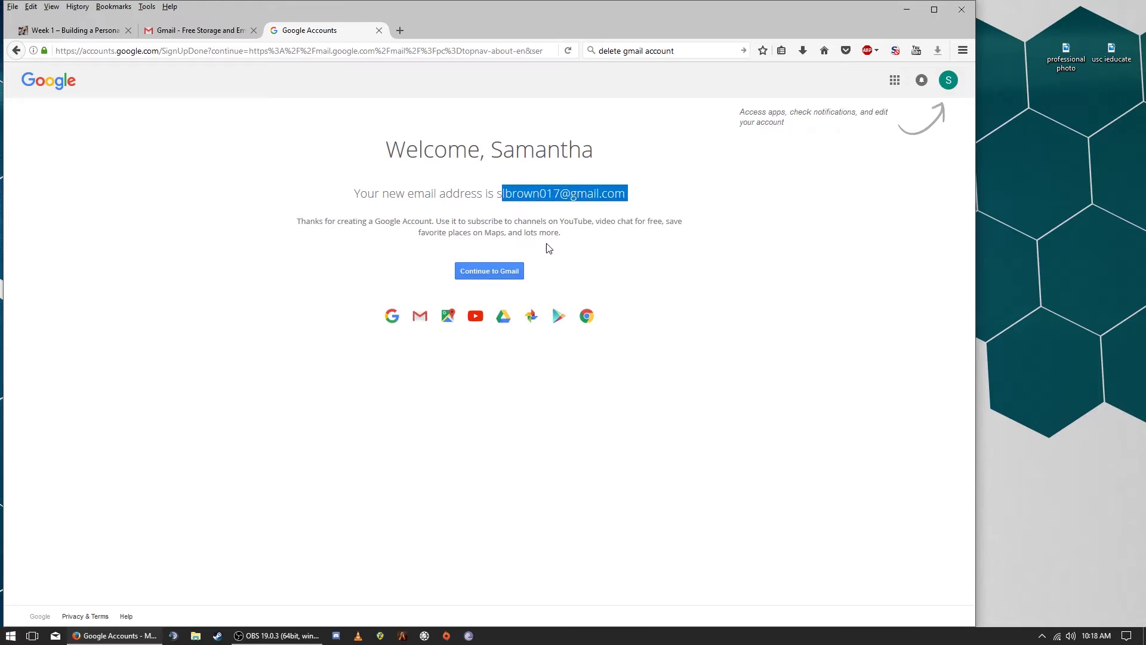
{"action": "left_click", "coordinate": [483, 271]}
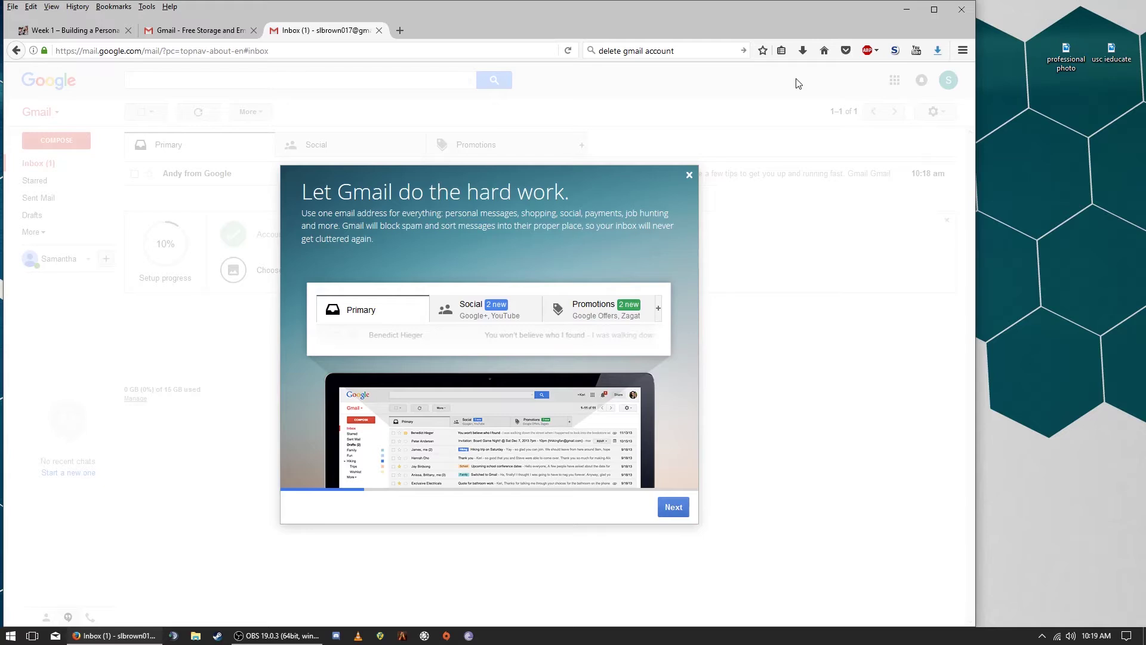
Step through all Gmail introduction tour slides and close the tour with Go to Gmail.
{"action": "left_click", "coordinate": [674, 507]}
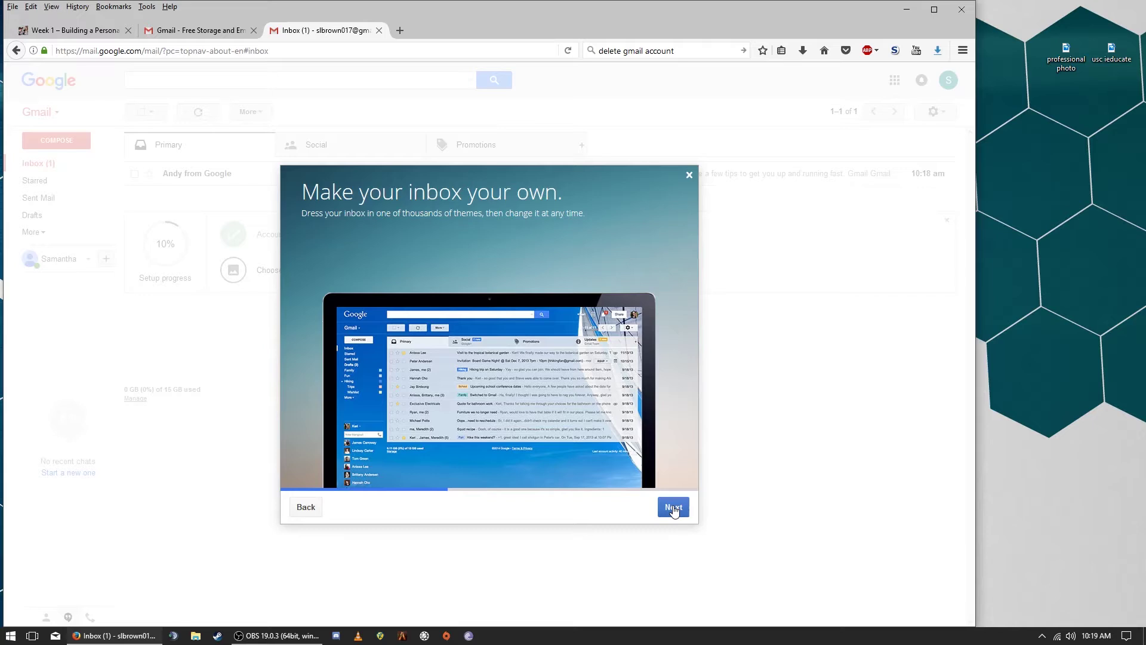
{"action": "left_click", "coordinate": [672, 508]}
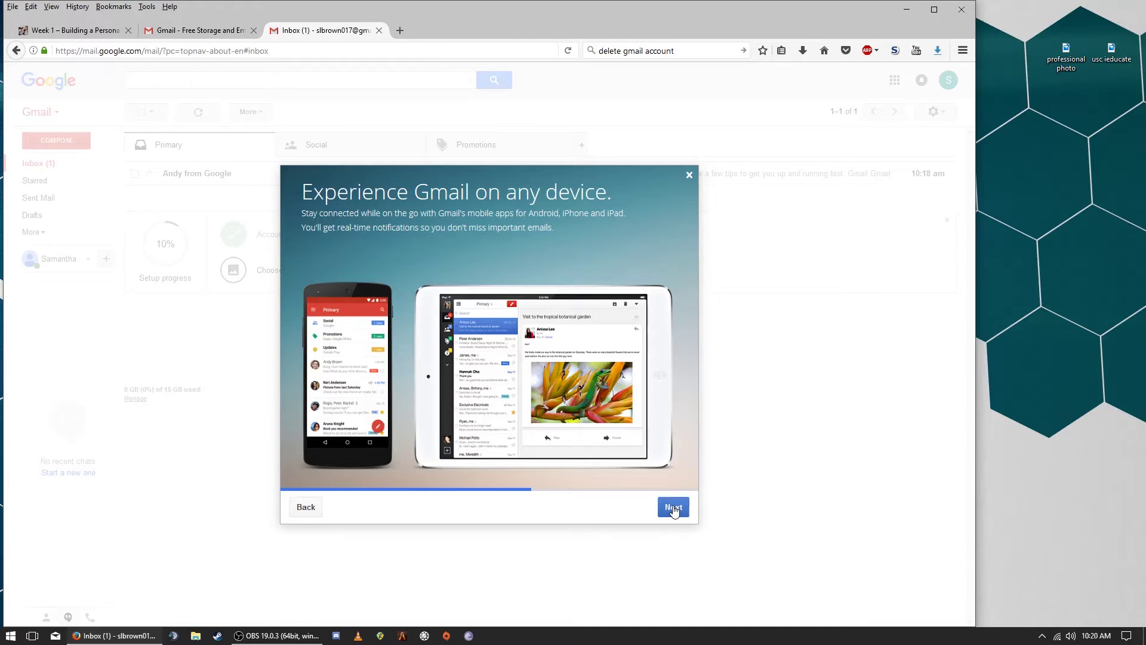
{"action": "left_click", "coordinate": [673, 507]}
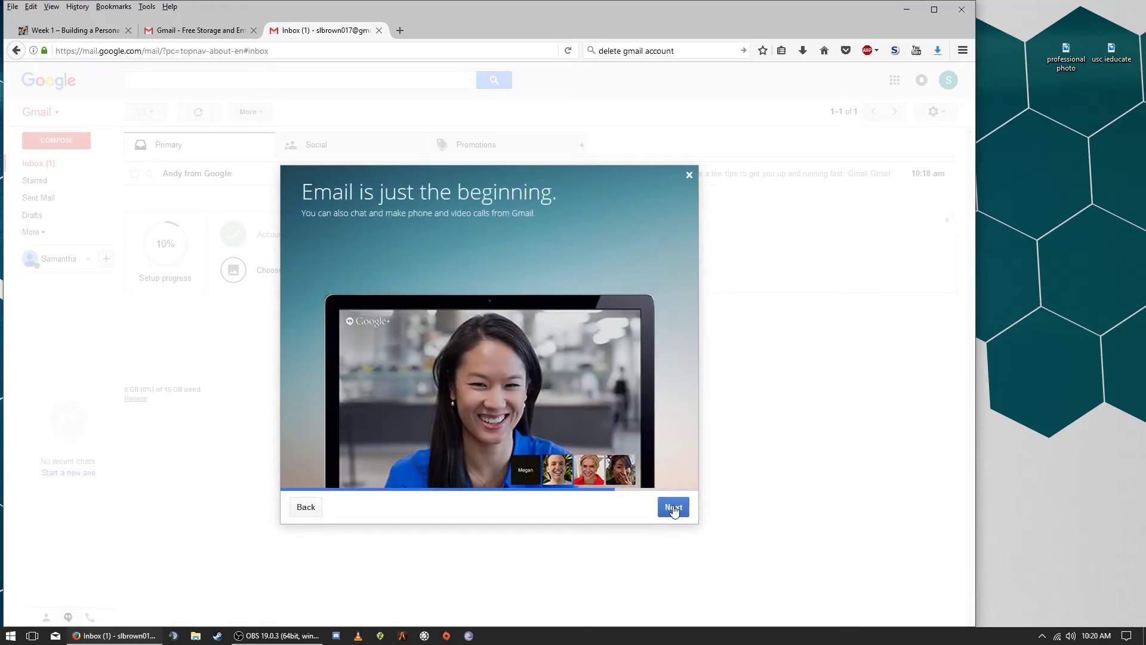
{"action": "left_click", "coordinate": [673, 508]}
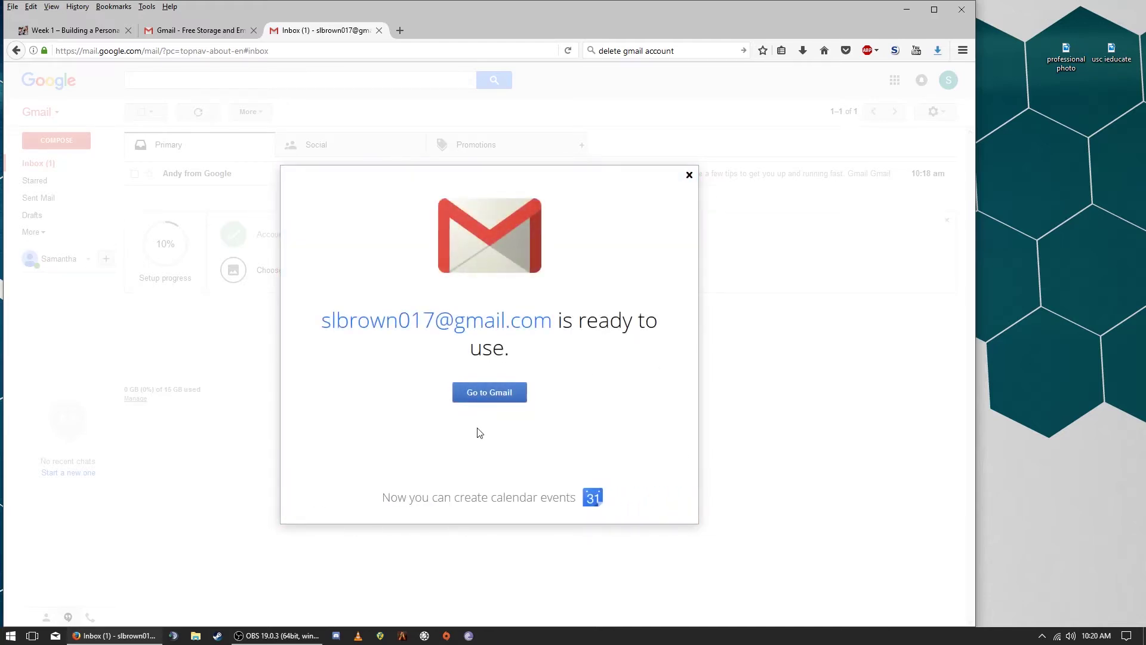
{"action": "left_click", "coordinate": [487, 391]}
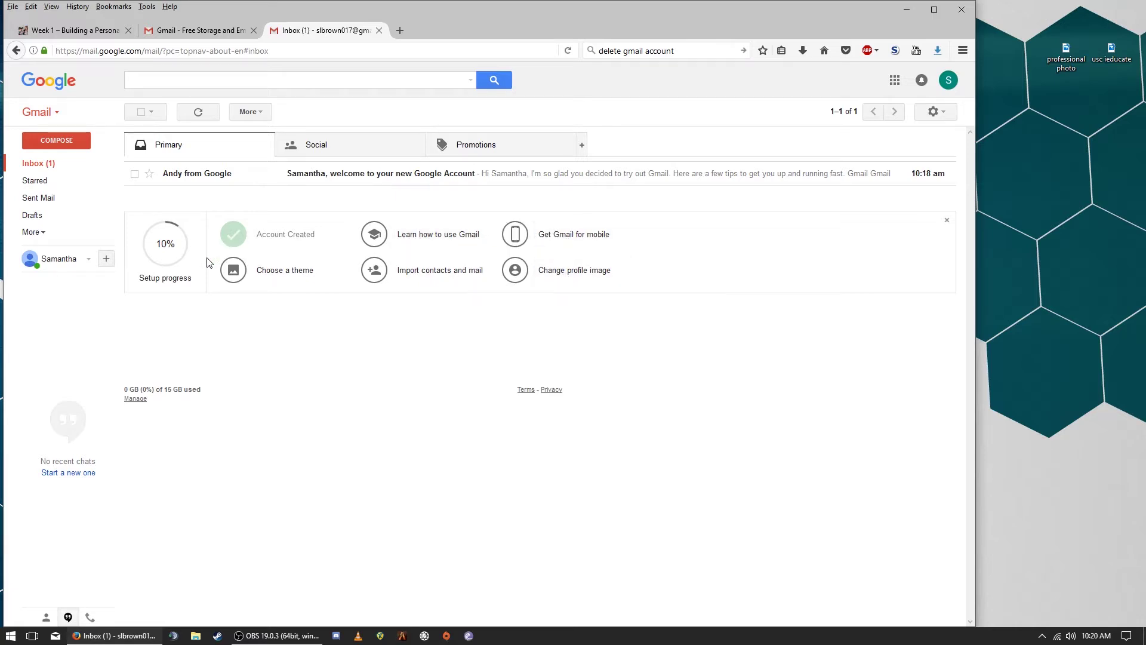
Choose a theme from the setup progress card to bring up the Pick your theme dialog.
{"action": "left_click", "coordinate": [271, 272]}
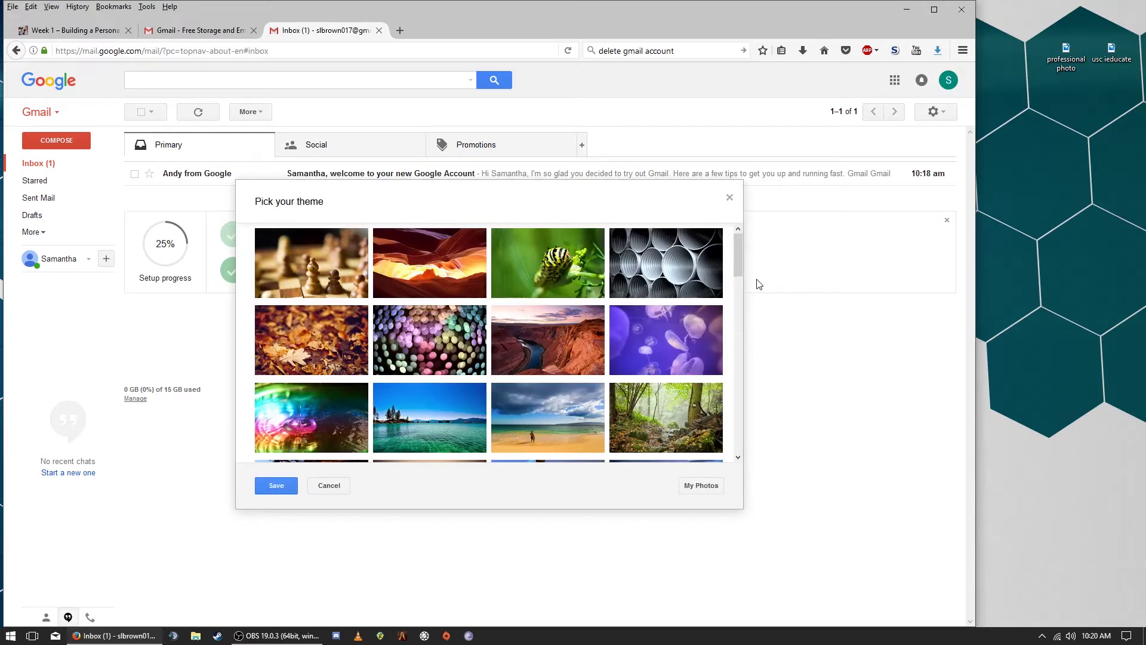
Pick the purple jellyfish photo from the theme thumbnails and save it as the inbox background.
{"action": "left_click_drag", "start_coordinate": [739, 263], "coordinate": [720, 478]}
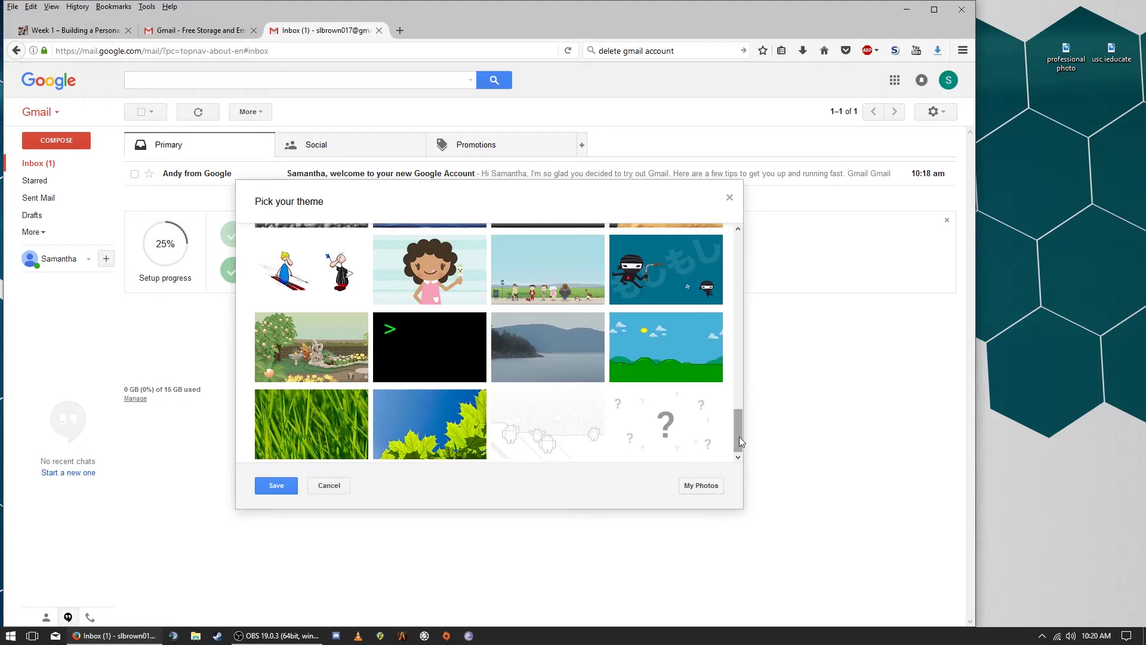
{"action": "left_click_drag", "start_coordinate": [738, 441], "coordinate": [737, 263]}
{"action": "left_click", "coordinate": [667, 338]}
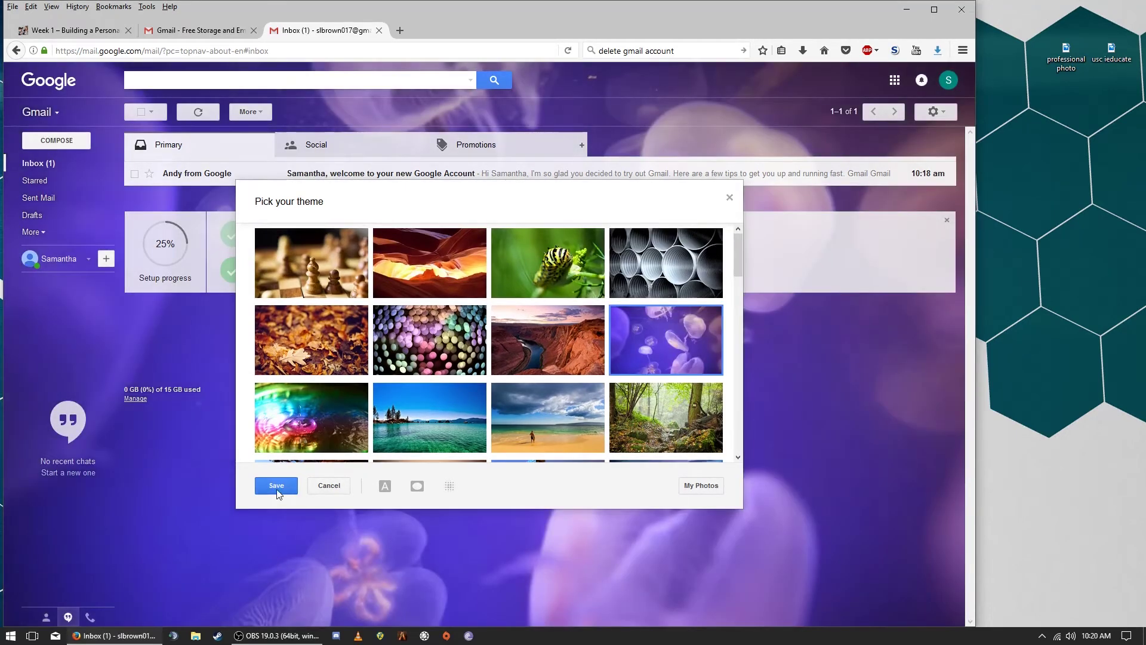
{"action": "left_click", "coordinate": [277, 486]}
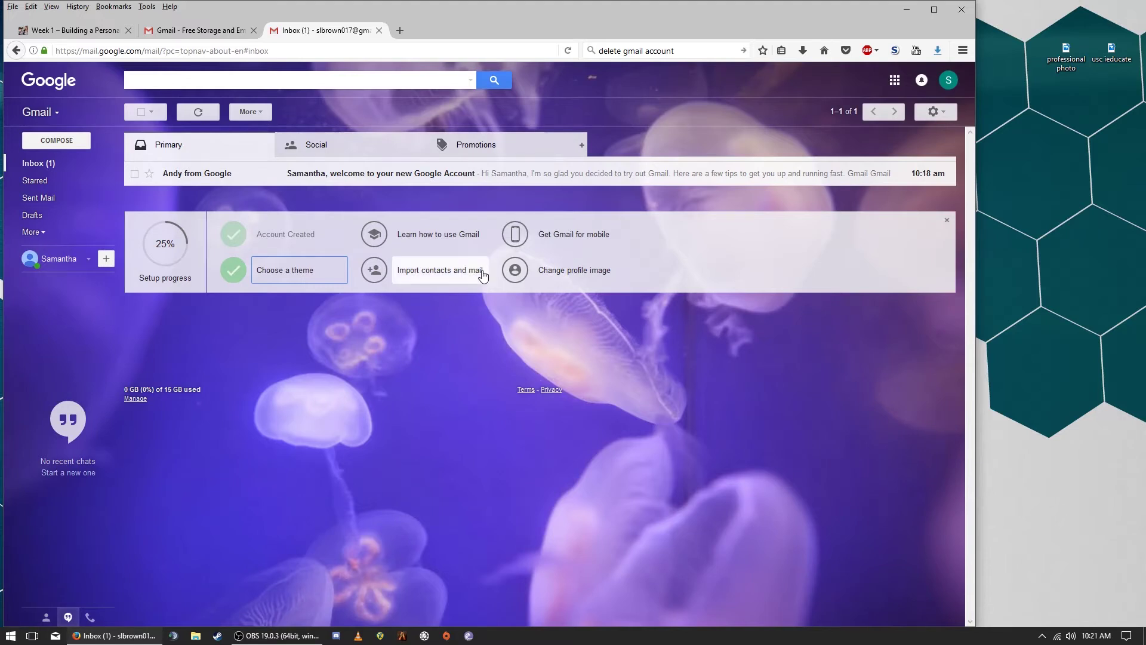
Start changing the profile image and upload 'professional photo' from the desktop.
{"action": "left_click", "coordinate": [559, 273]}
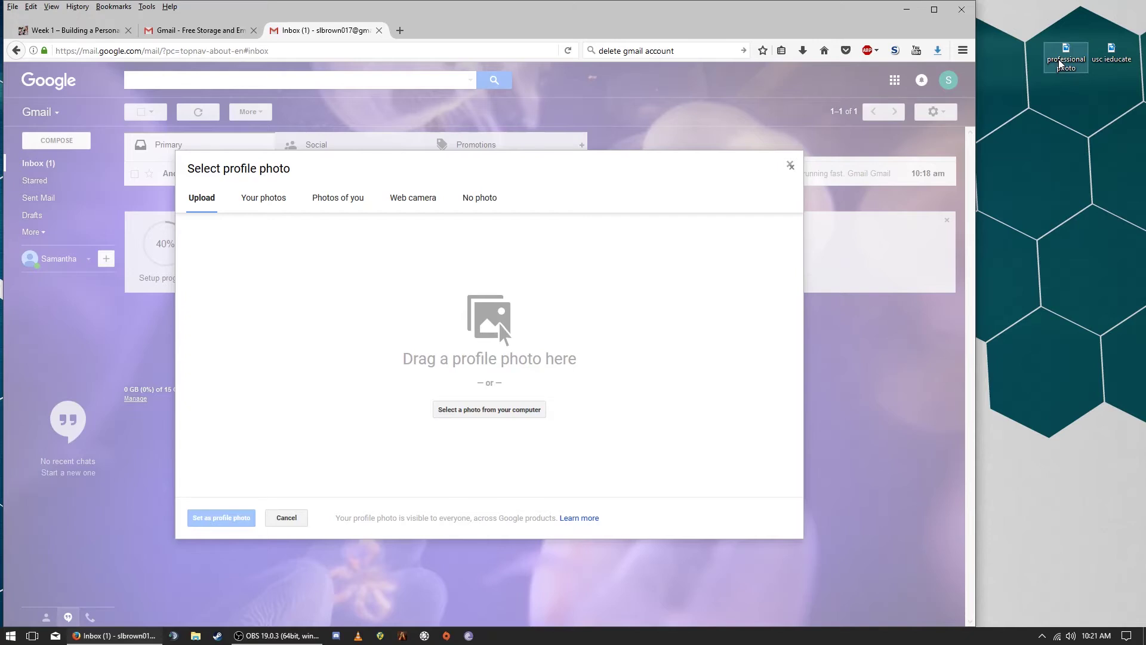
{"action": "left_click", "coordinate": [1061, 64]}
{"action": "left_click_drag", "start_coordinate": [1060, 64], "coordinate": [475, 312]}
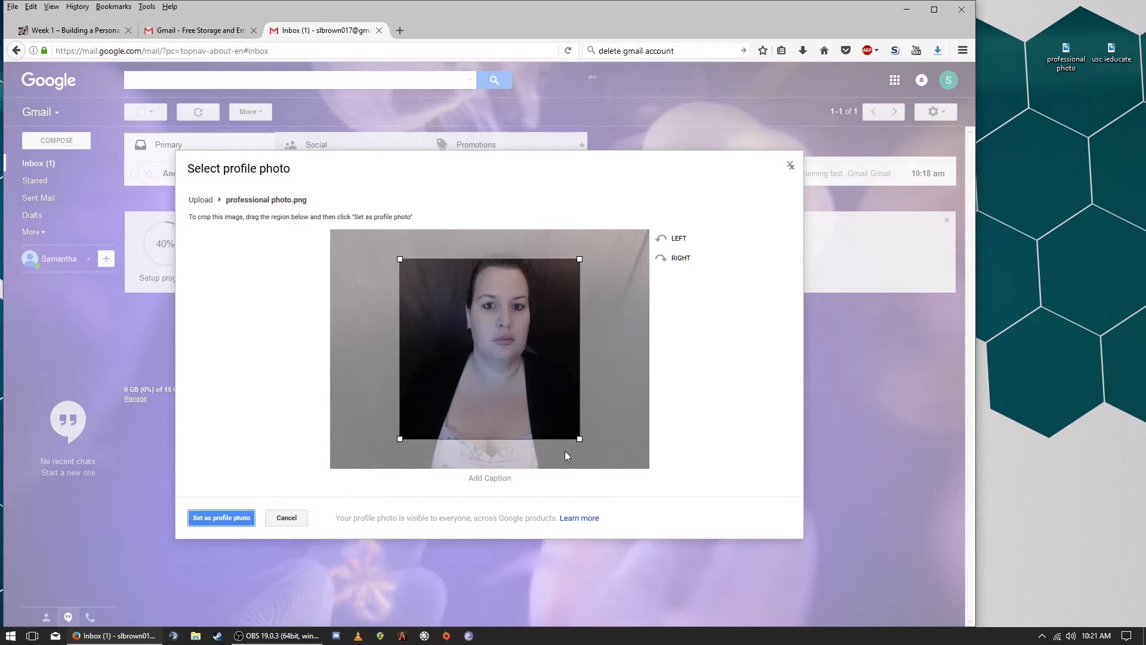
Crop tightly around the face, rotate left and back upright, and set as profile photo.
{"action": "left_click_drag", "start_coordinate": [506, 352], "coordinate": [516, 324]}
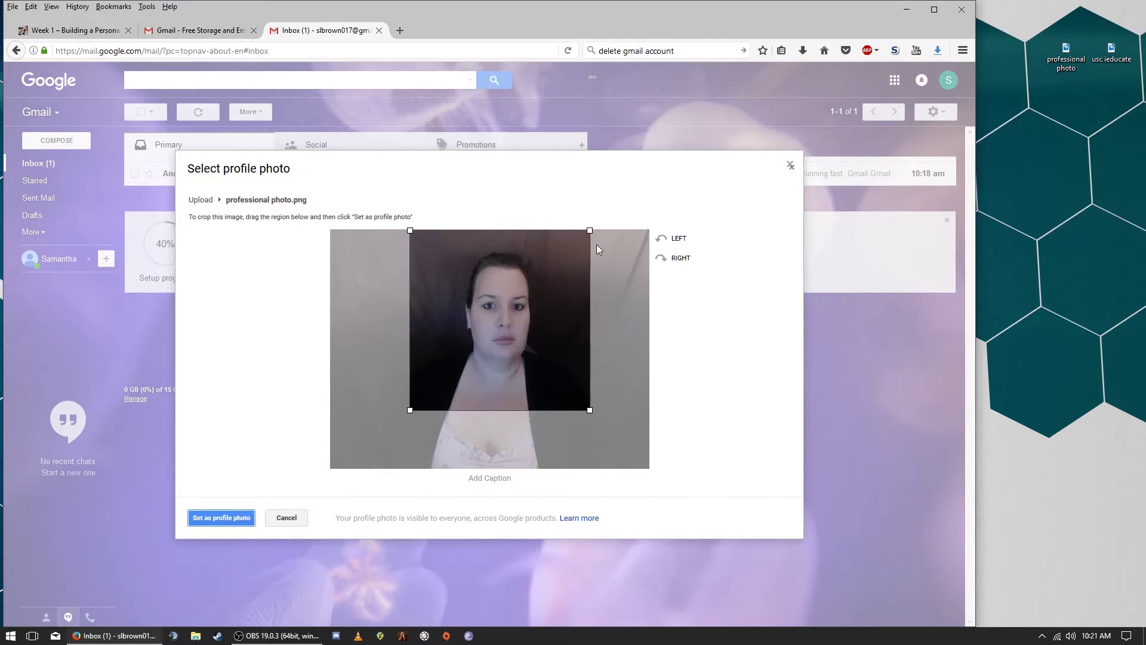
{"action": "left_click_drag", "start_coordinate": [588, 231], "coordinate": [561, 258]}
{"action": "left_click_drag", "start_coordinate": [490, 360], "coordinate": [502, 345]}
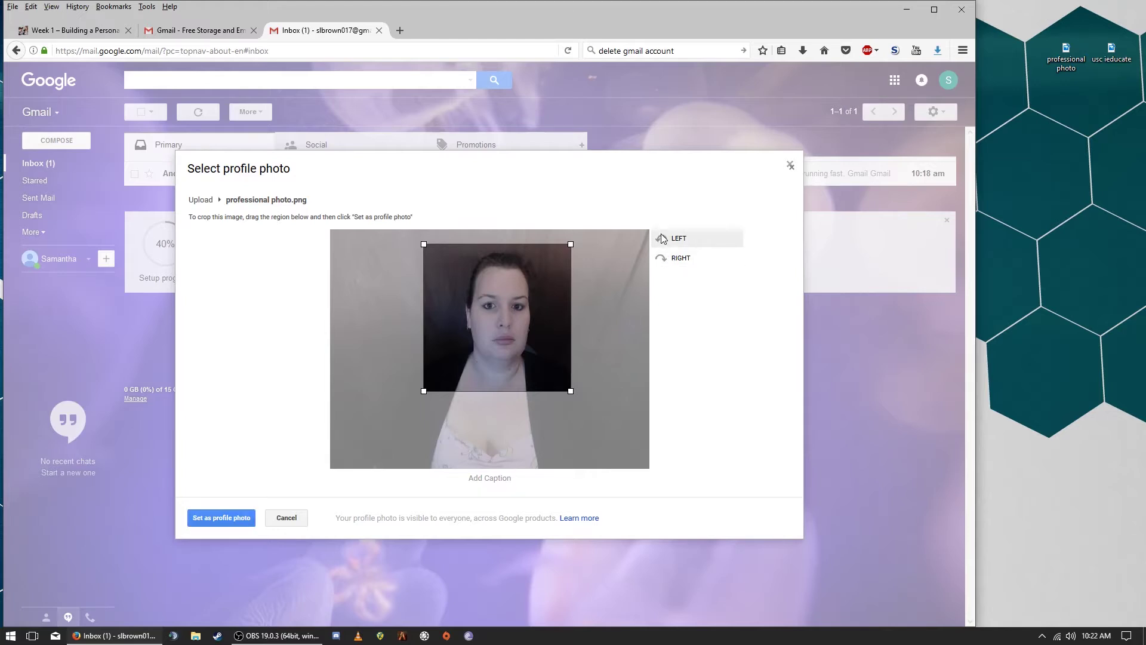
{"action": "left_click", "coordinate": [667, 238]}
{"action": "left_click", "coordinate": [633, 263]}
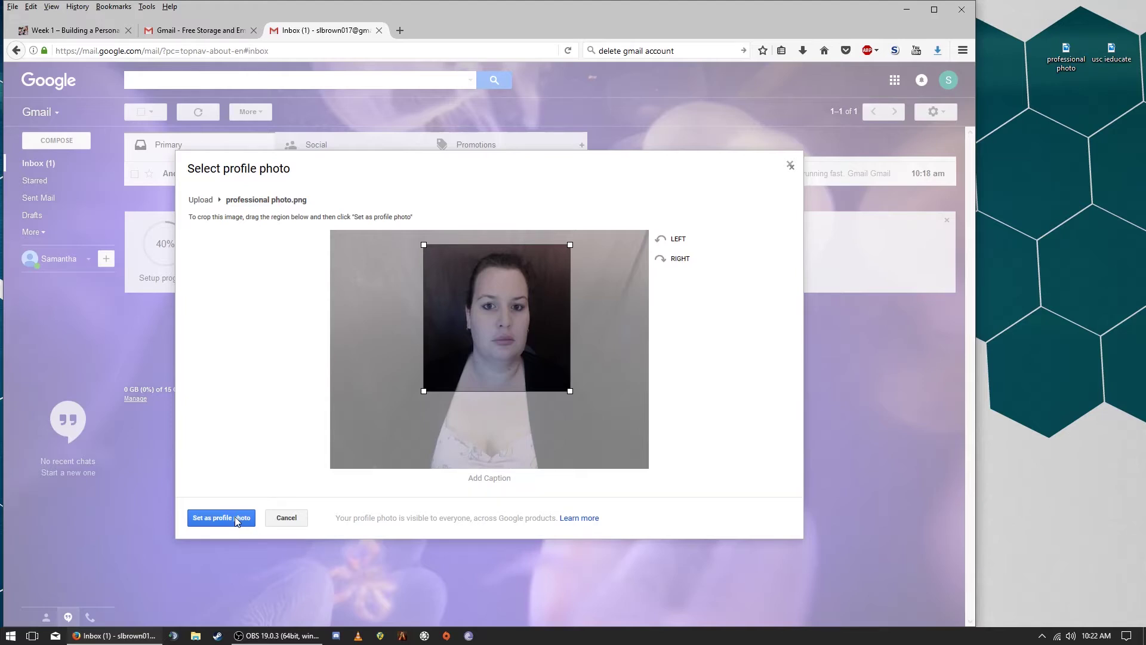
{"action": "left_click", "coordinate": [236, 519]}
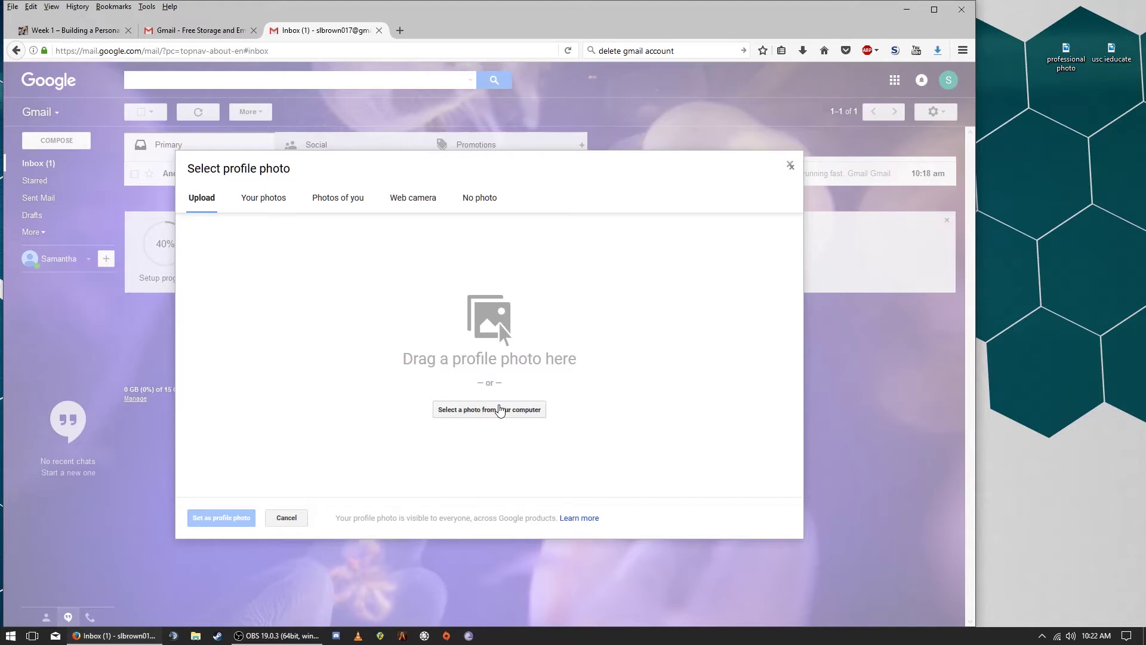
Upload the 'Professional picture' PNG from the Documents folder as the profile photo.
{"action": "left_click", "coordinate": [500, 416]}
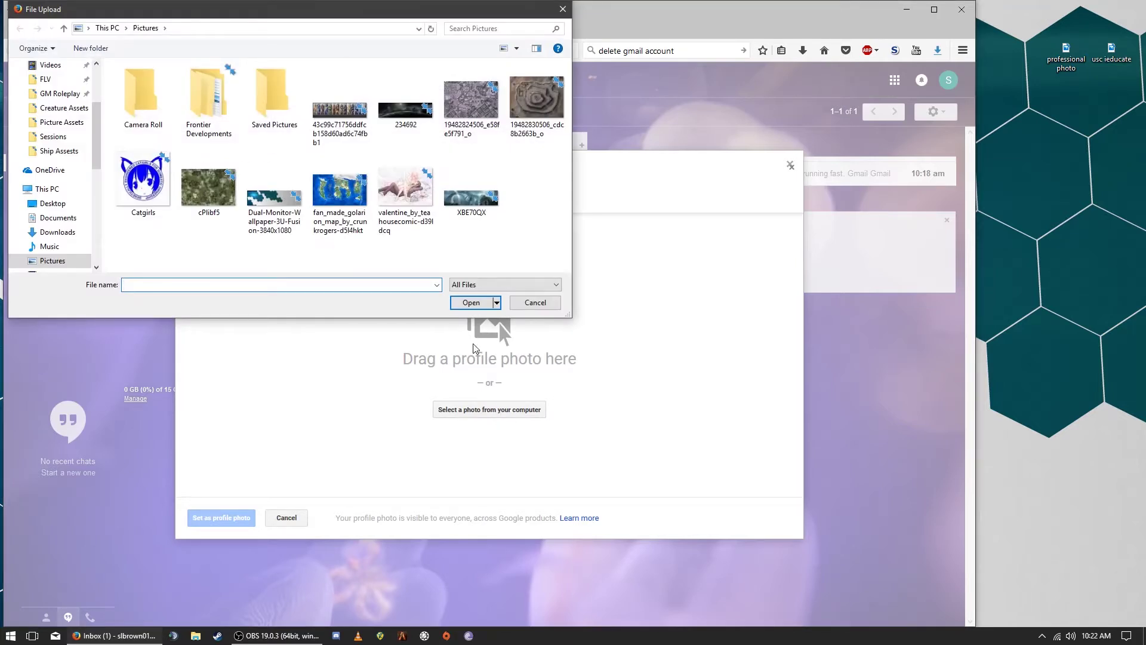
{"action": "scroll", "coordinate": [78, 223], "scroll_direction": "up", "scroll_amount": 2}
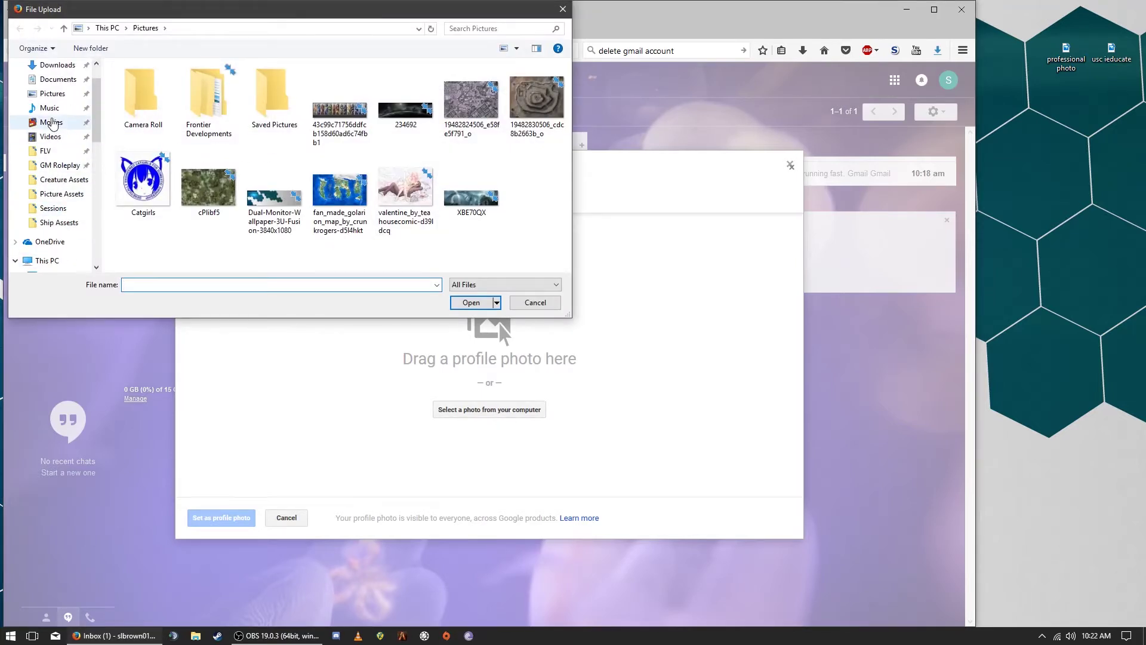
{"action": "left_click", "coordinate": [49, 84]}
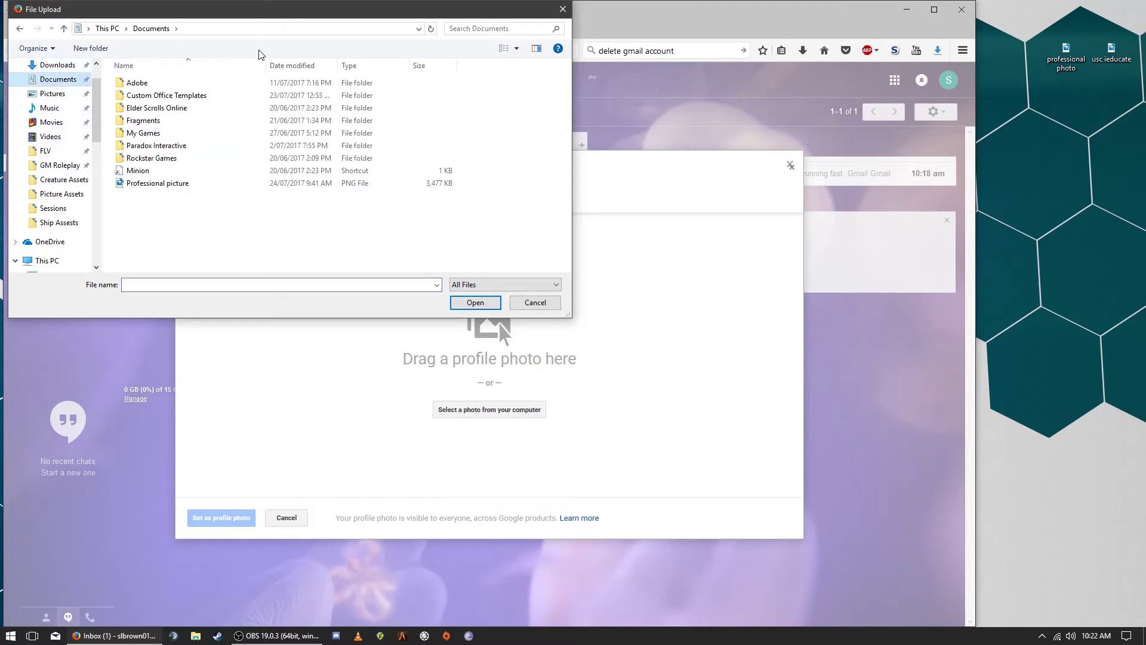
{"action": "left_click_drag", "start_coordinate": [167, 13], "coordinate": [224, 39]}
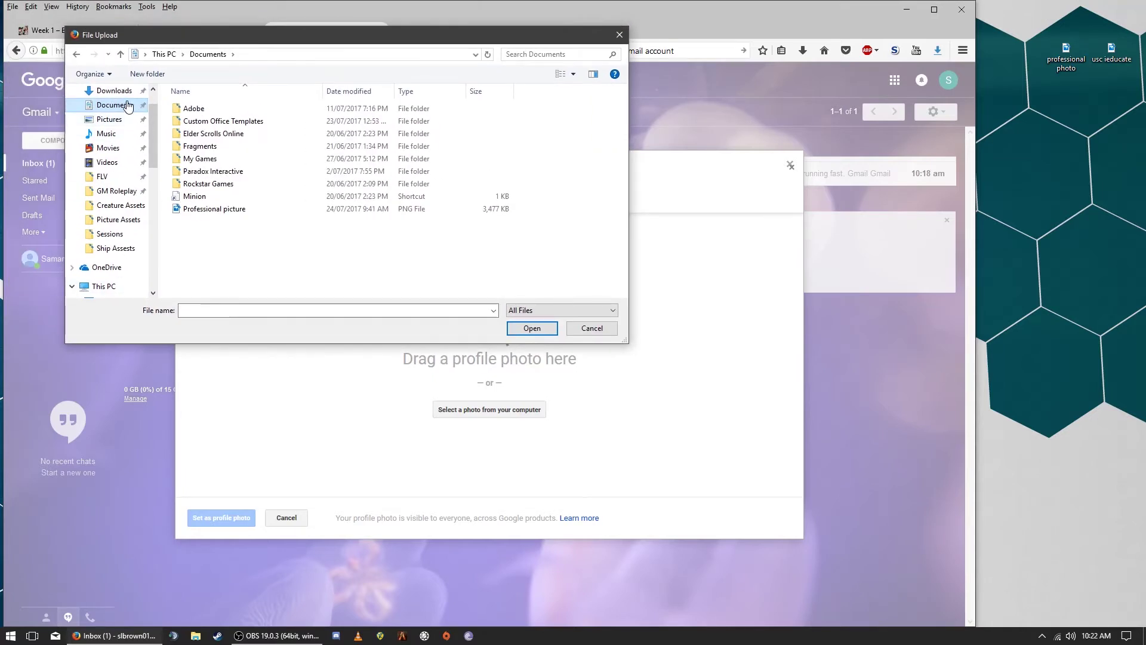
{"action": "left_click_drag", "start_coordinate": [152, 159], "coordinate": [165, 136]}
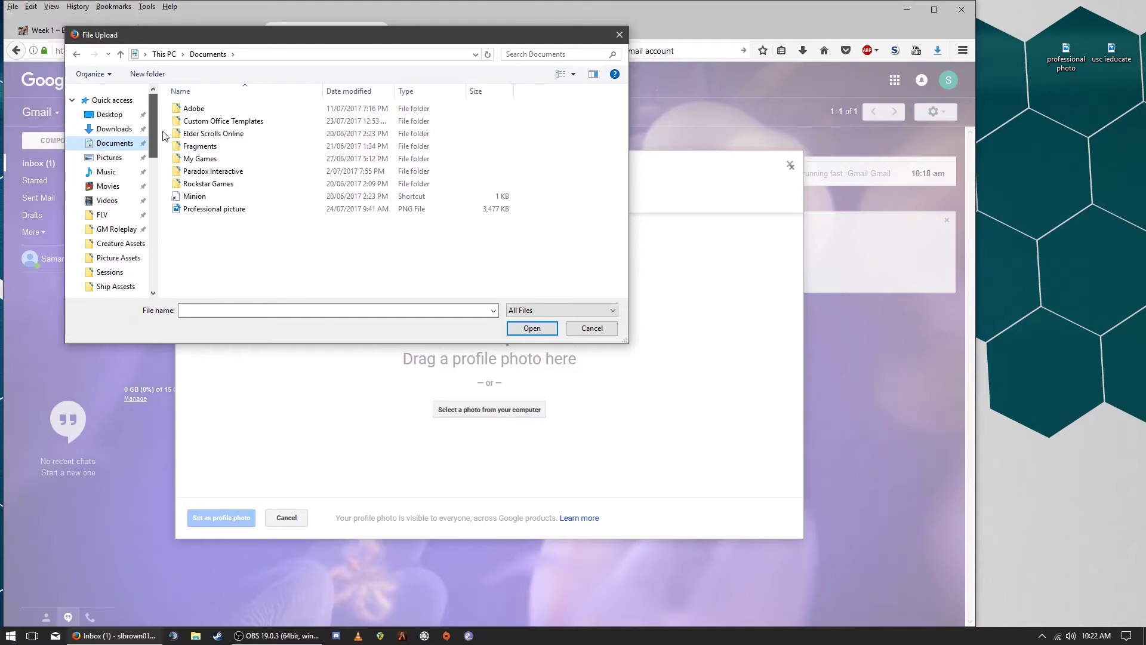
{"action": "left_click", "coordinate": [221, 216]}
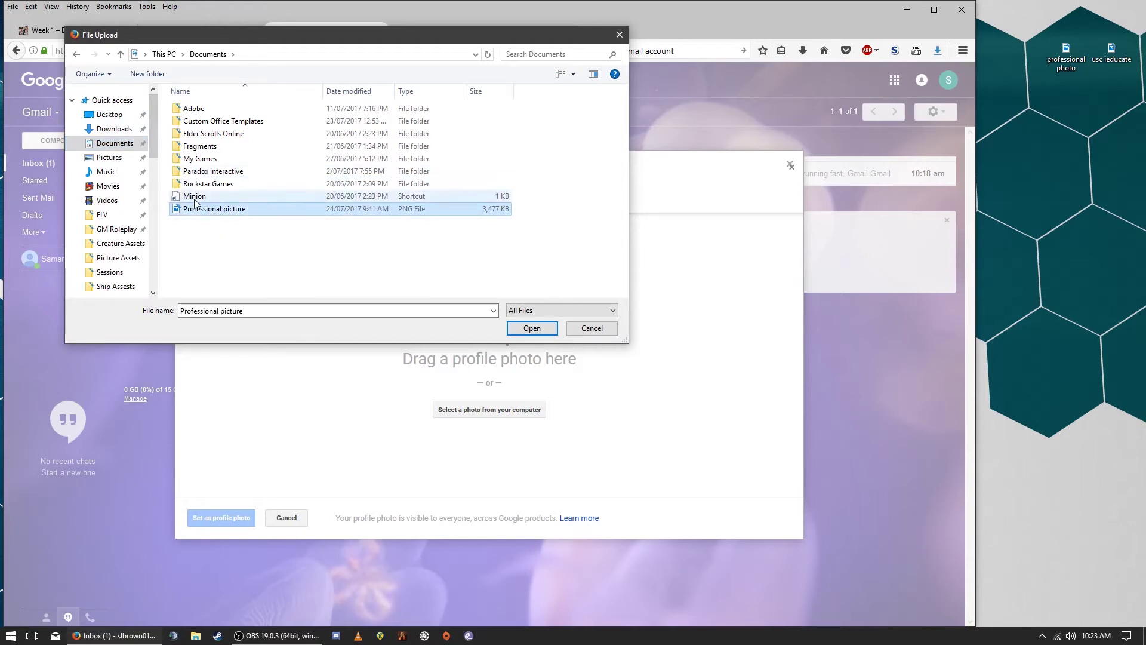
{"action": "left_click", "coordinate": [539, 330]}
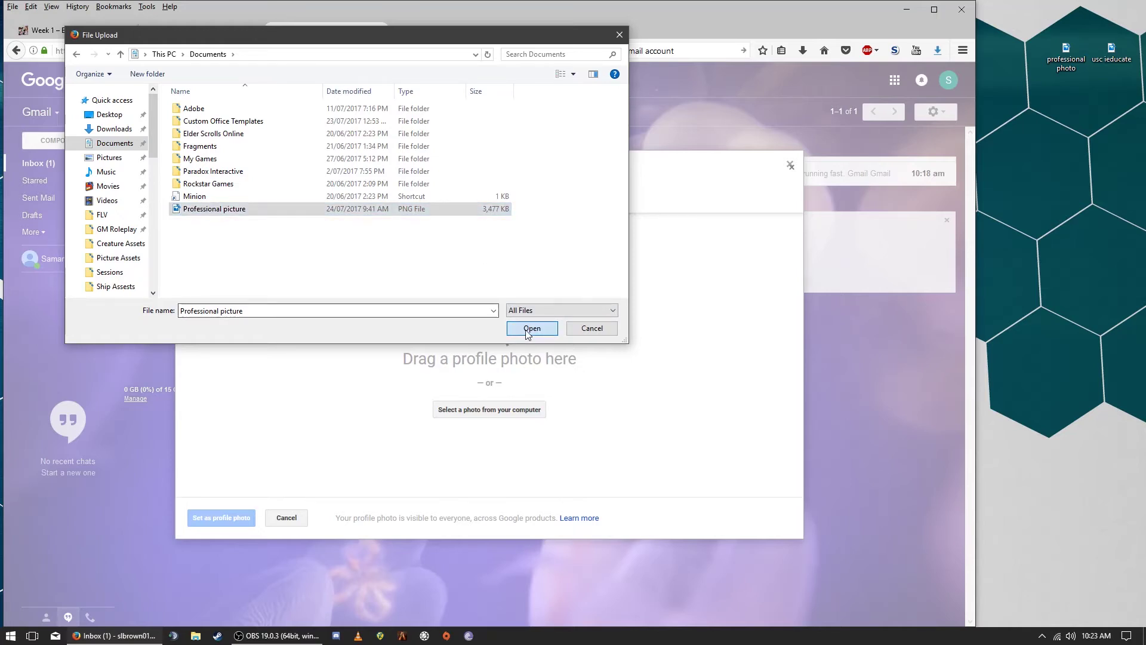
{"action": "left_click", "coordinate": [532, 328]}
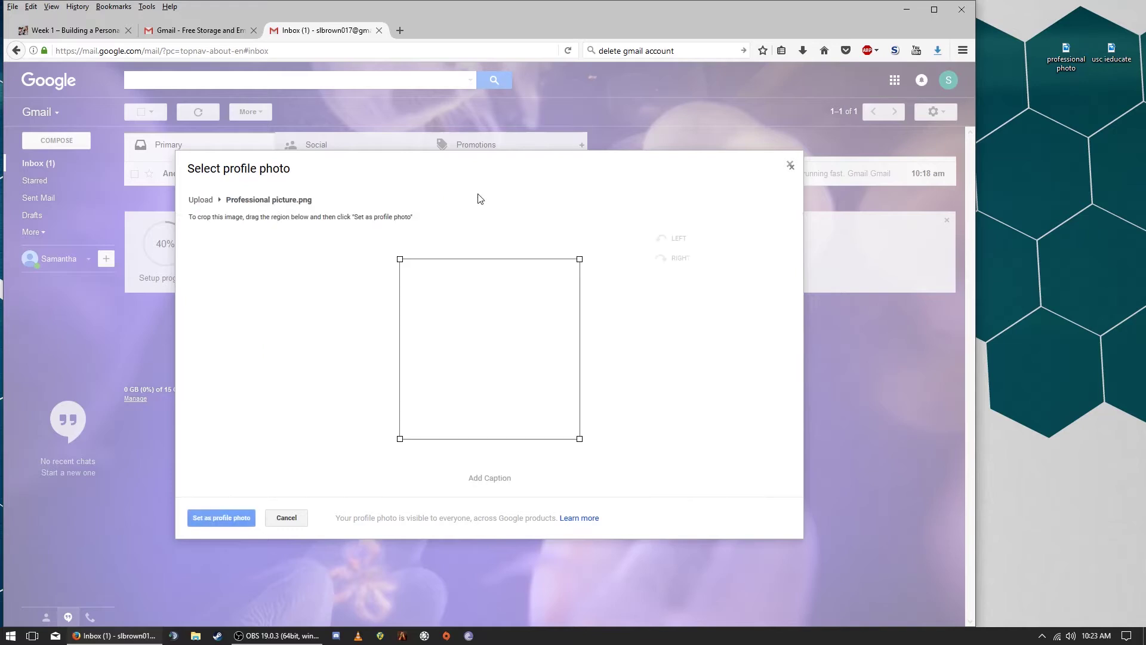
Frame the face in a smaller crop square, set Professional picture as profile photo, and close the picker.
{"action": "left_click_drag", "start_coordinate": [505, 347], "coordinate": [517, 321]}
{"action": "left_click_drag", "start_coordinate": [592, 234], "coordinate": [555, 264]}
{"action": "left_click_drag", "start_coordinate": [500, 330], "coordinate": [515, 306]}
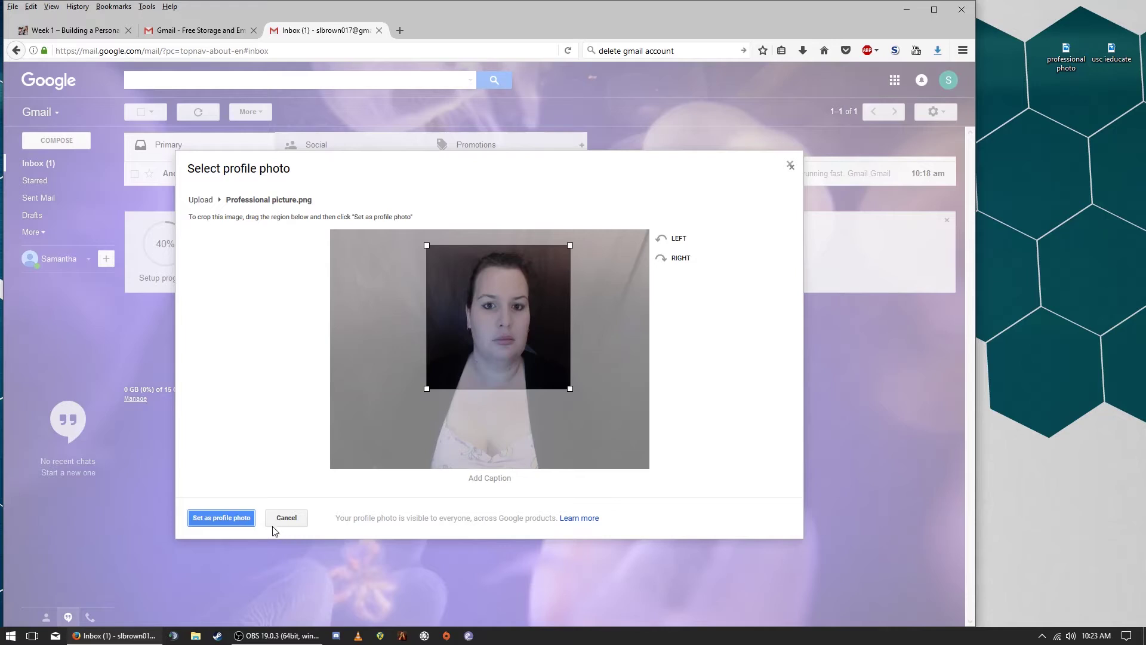
{"action": "left_click", "coordinate": [238, 517]}
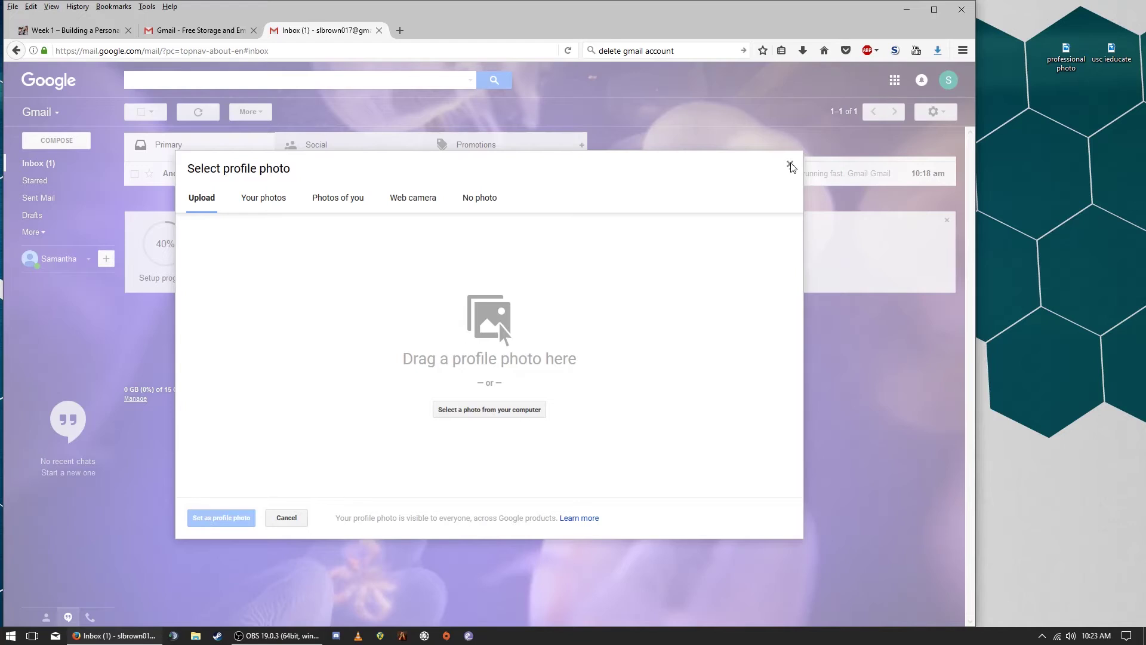
{"action": "left_click", "coordinate": [790, 165]}
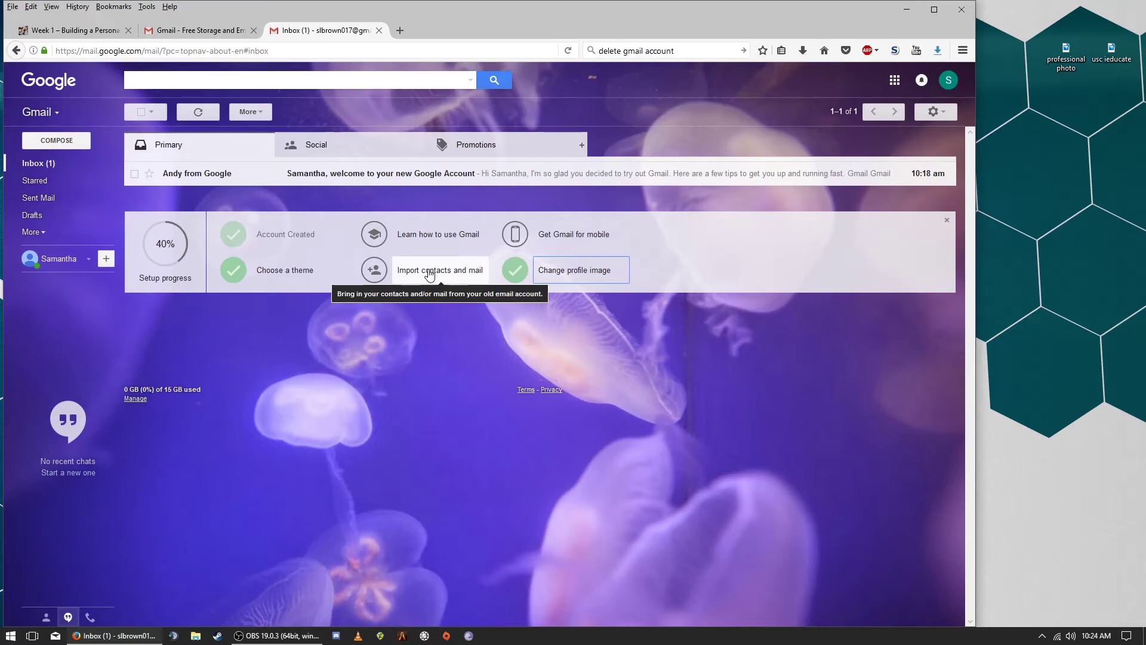
Open Import contacts and mail, then close its Step 1 window without importing anything.
{"action": "left_click", "coordinate": [429, 274]}
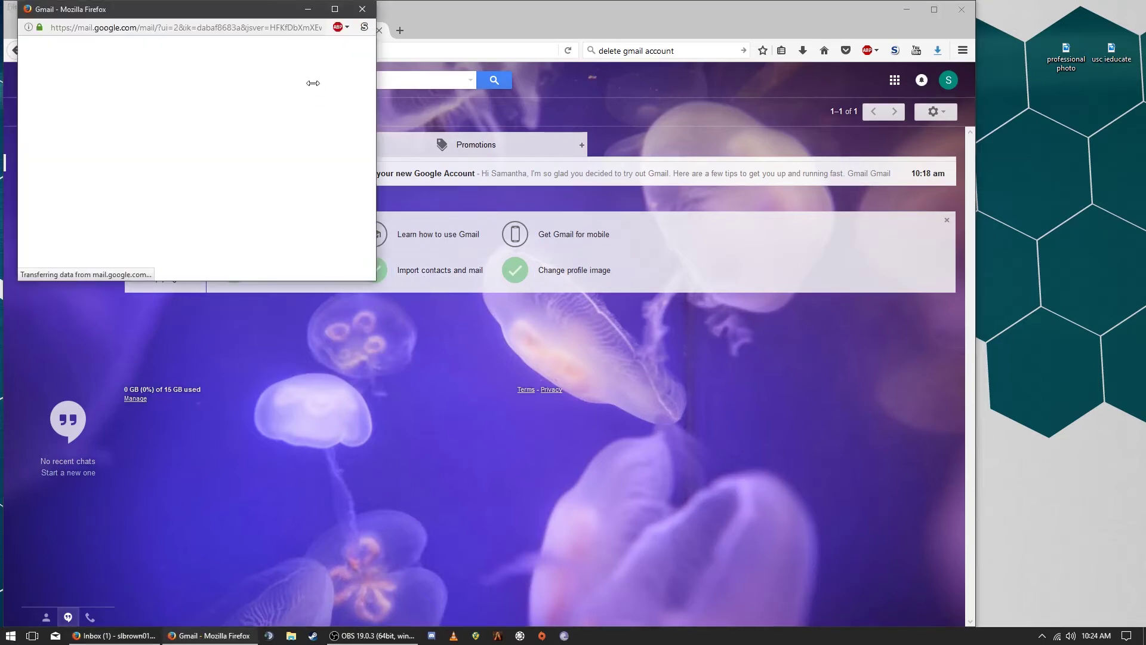
{"action": "left_click_drag", "start_coordinate": [241, 6], "coordinate": [610, 150]}
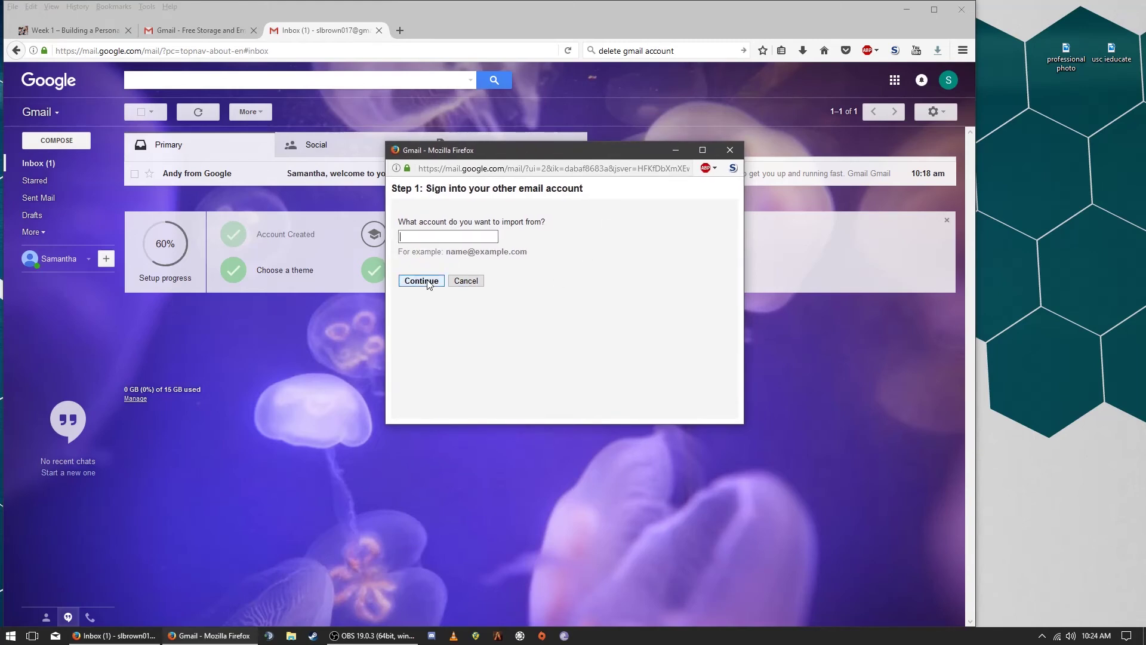
{"action": "left_click", "coordinate": [730, 150]}
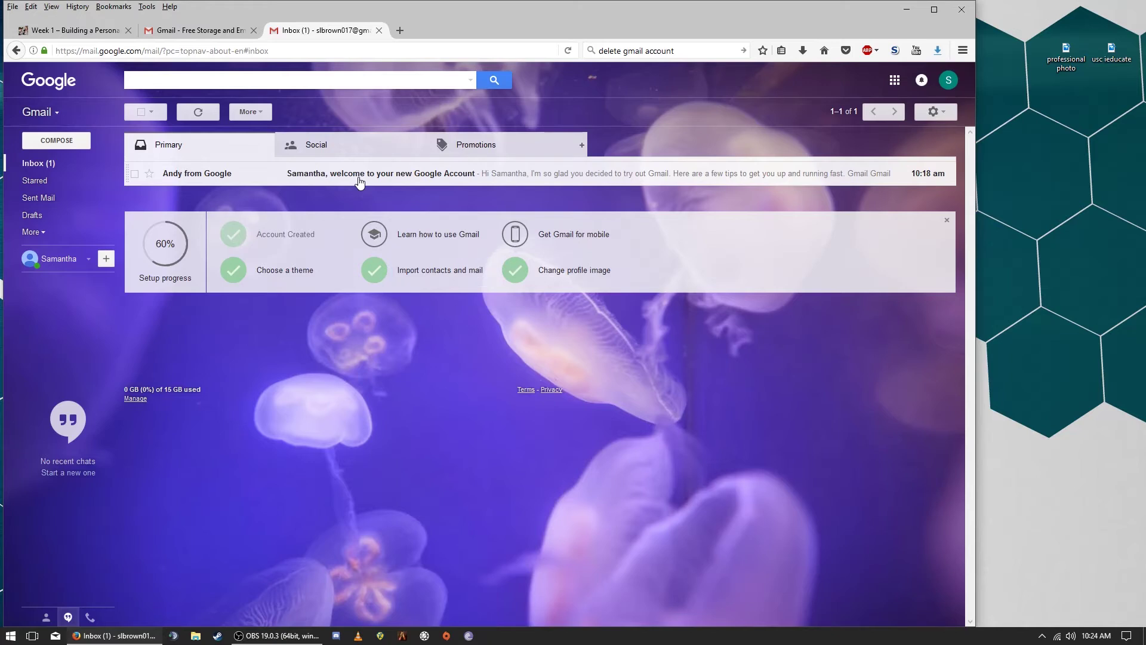
{"action": "left_click", "coordinate": [359, 179]}
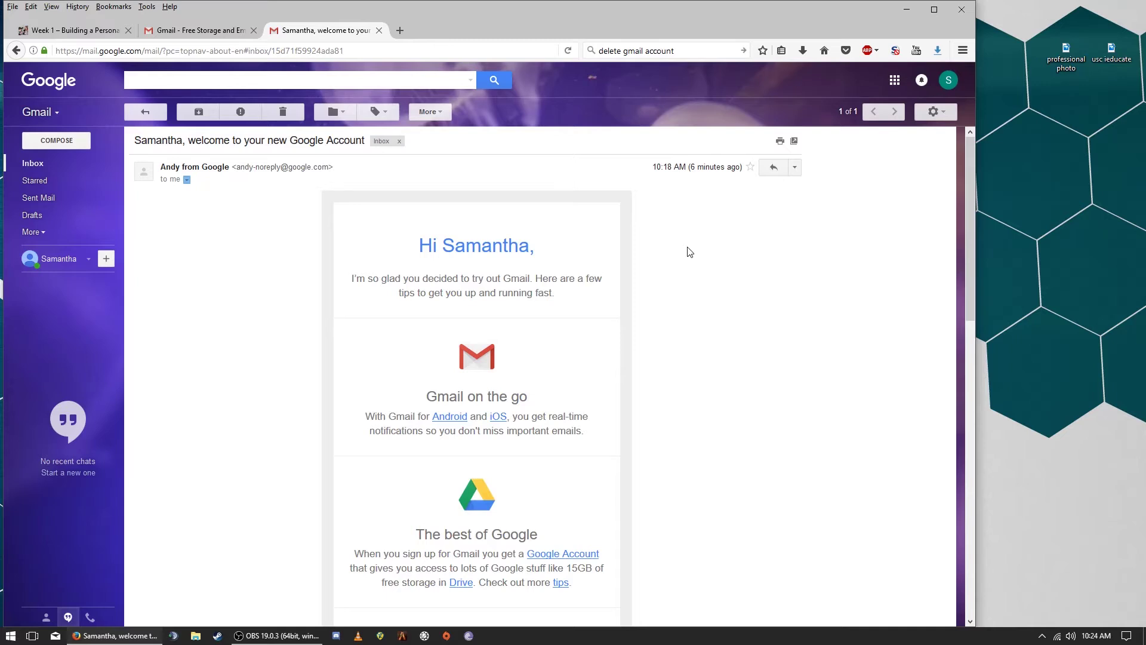
{"action": "scroll", "coordinate": [690, 251], "scroll_direction": "down", "scroll_amount": 2}
{"action": "scroll", "coordinate": [689, 252], "scroll_direction": "up", "scroll_amount": 1}
{"action": "scroll", "coordinate": [689, 252], "scroll_direction": "down", "scroll_amount": 4}
{"action": "scroll", "coordinate": [690, 252], "scroll_direction": "down", "scroll_amount": 4}
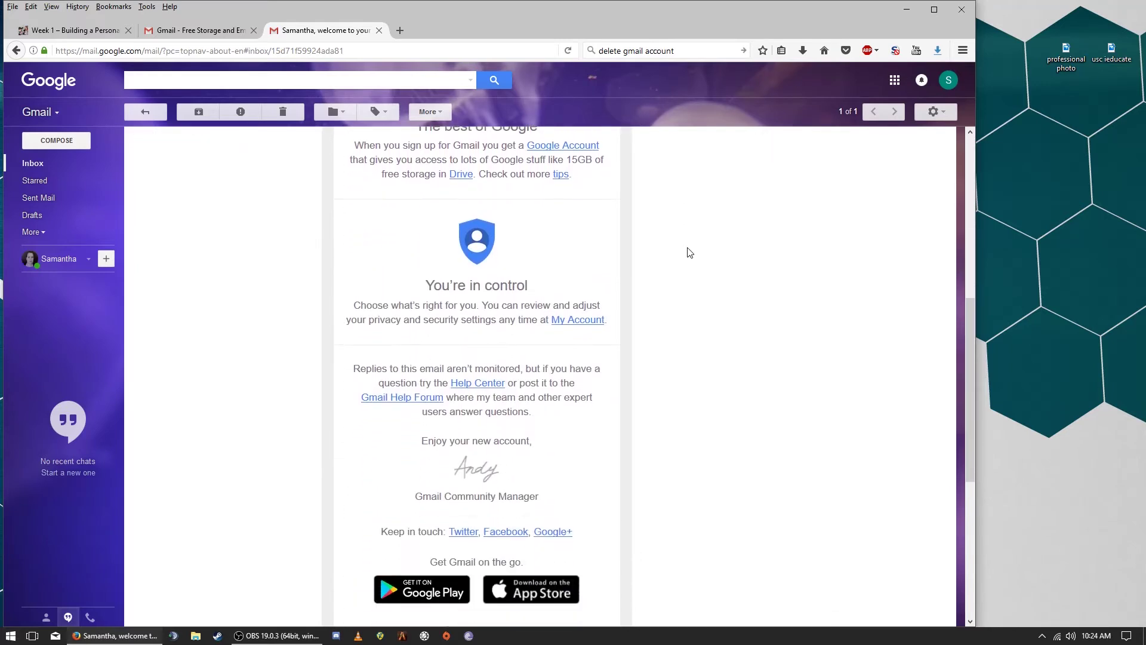
{"action": "scroll", "coordinate": [690, 252], "scroll_direction": "down", "scroll_amount": 3}
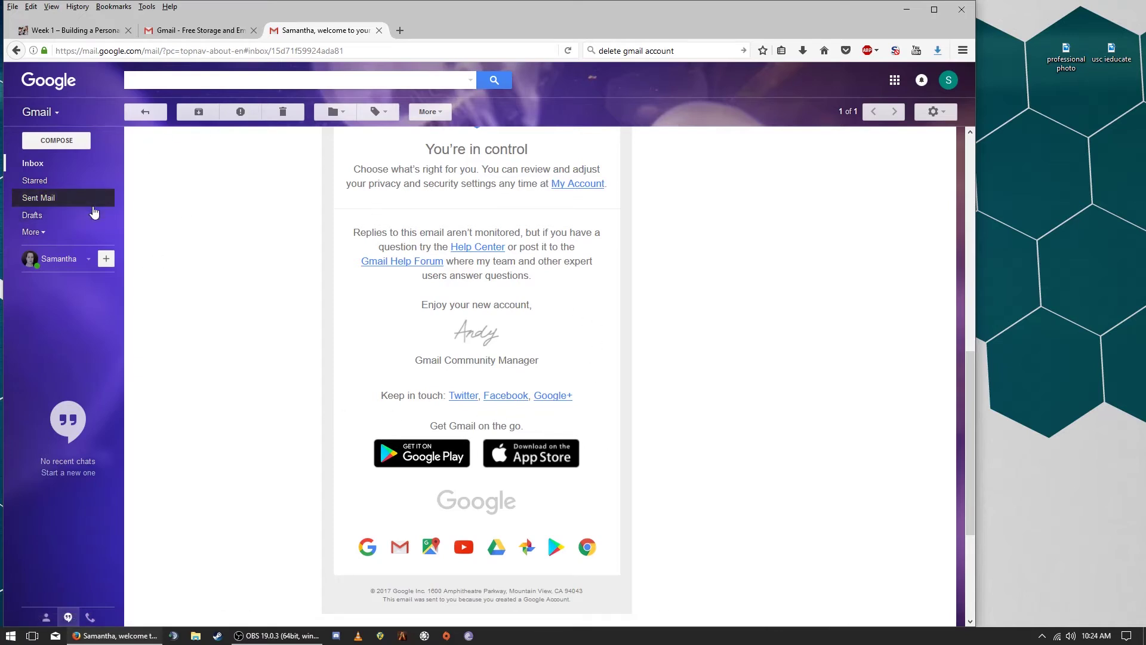
{"action": "scroll", "coordinate": [184, 240], "scroll_direction": "up", "scroll_amount": 3}
{"action": "scroll", "coordinate": [185, 239], "scroll_direction": "up", "scroll_amount": 2}
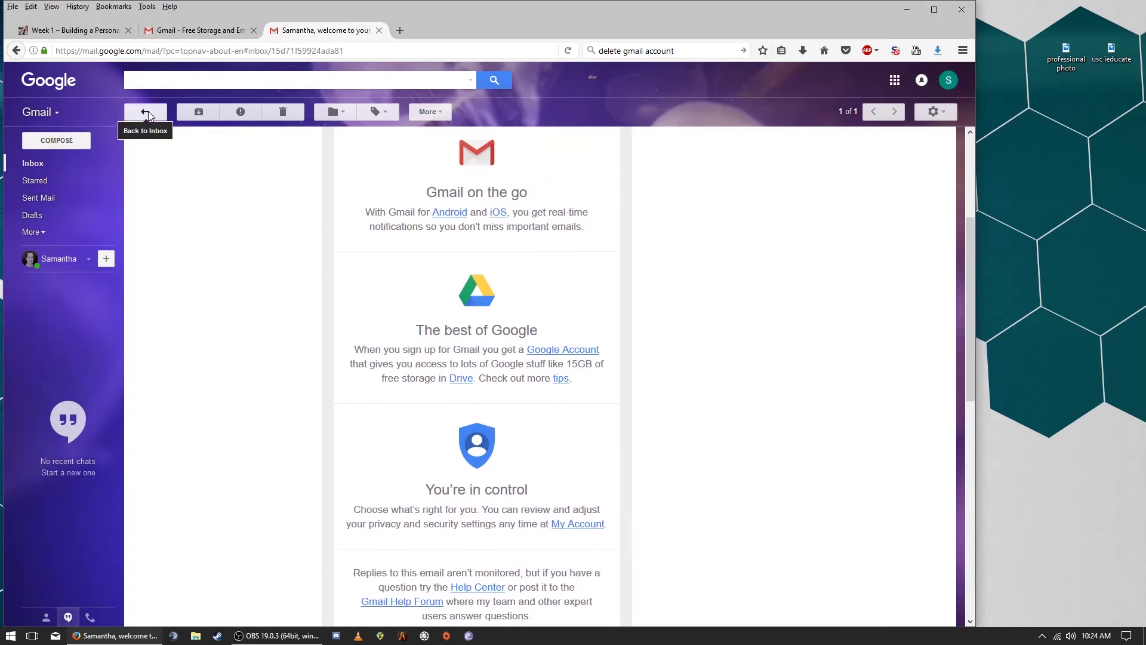
{"action": "left_click", "coordinate": [147, 112]}
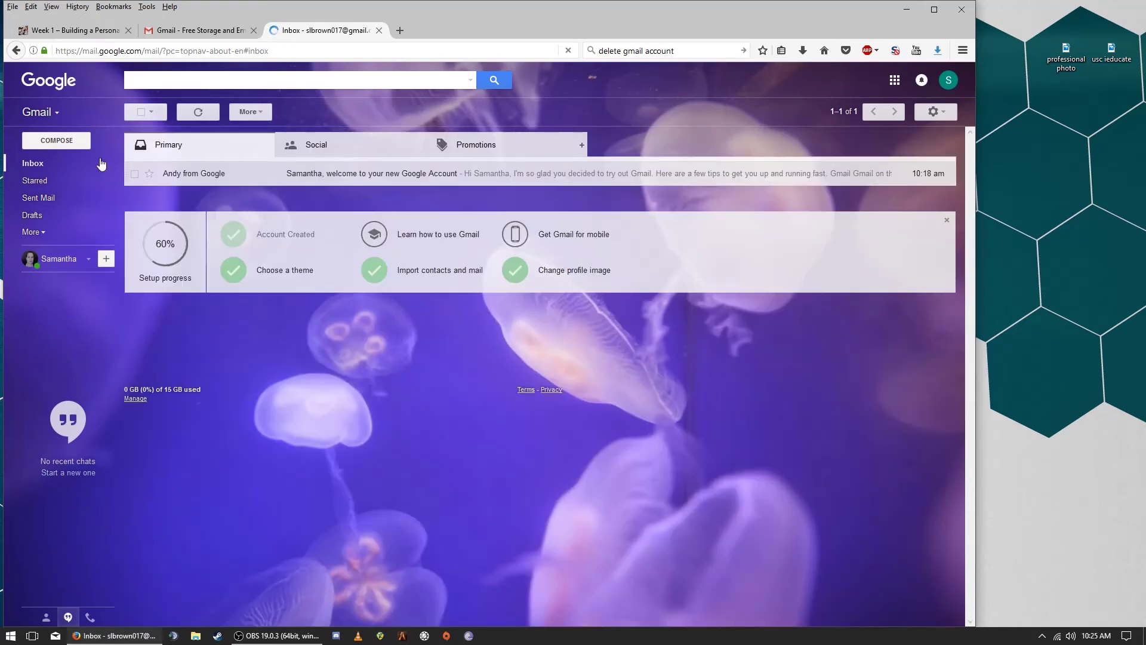
{"action": "left_click", "coordinate": [41, 166]}
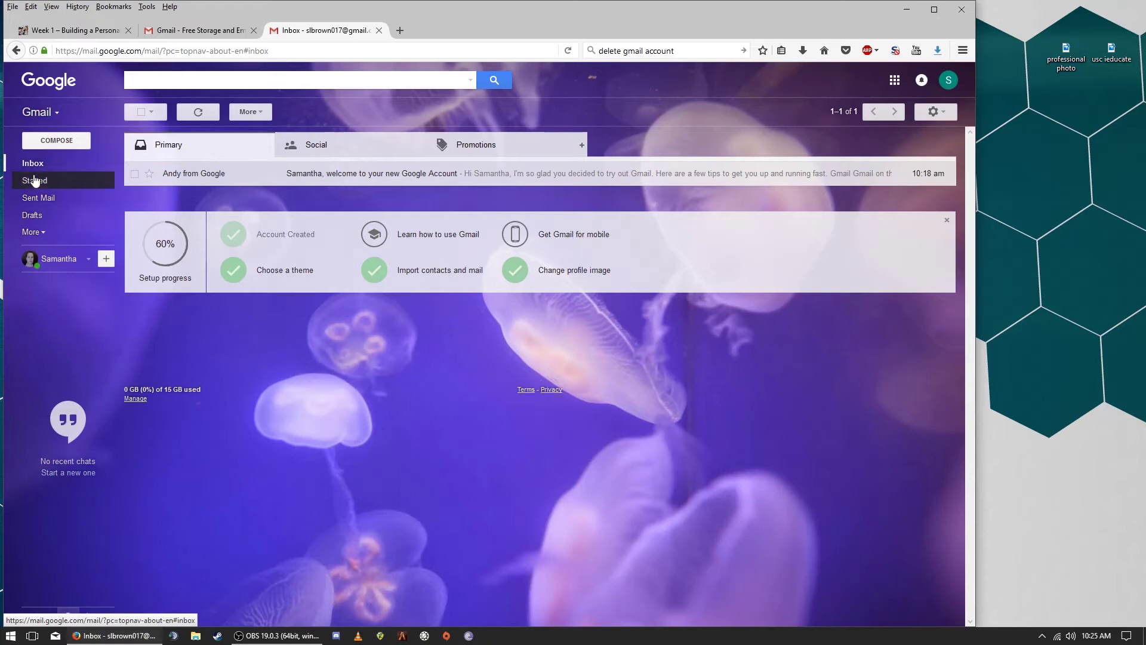
Expand the sidebar with More to reveal Important, Chats, All Mail, Spam, Trash and Categories.
{"action": "left_click", "coordinate": [36, 233]}
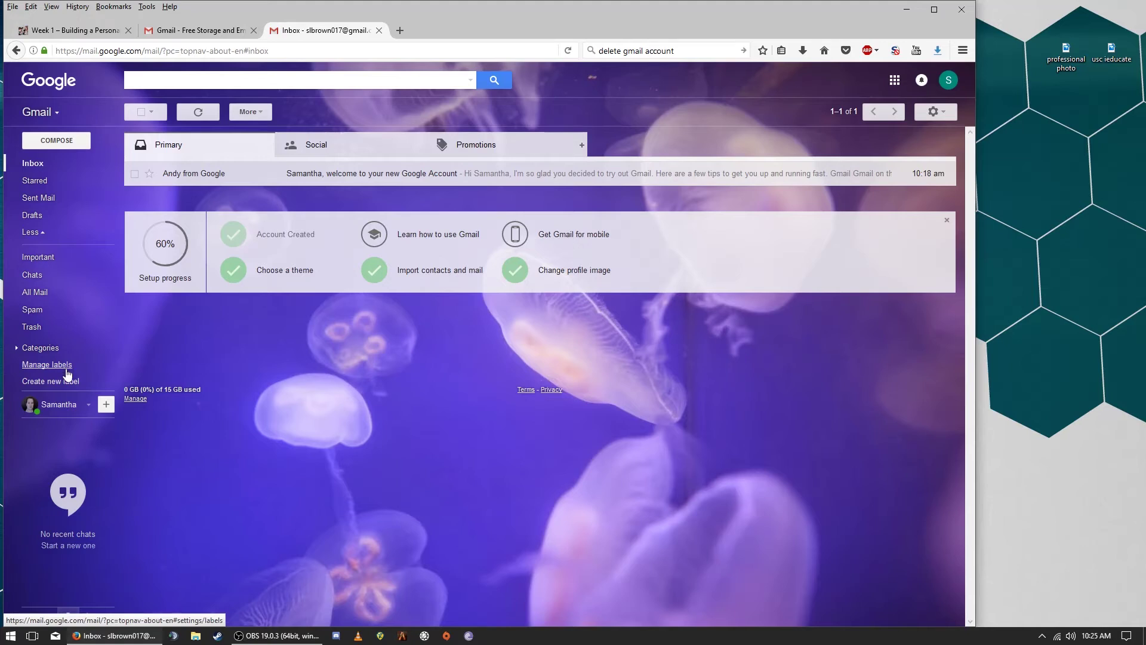
Create a top-level 'Applications' label, correcting the typo and leaving nesting turned off.
{"action": "left_click", "coordinate": [60, 382]}
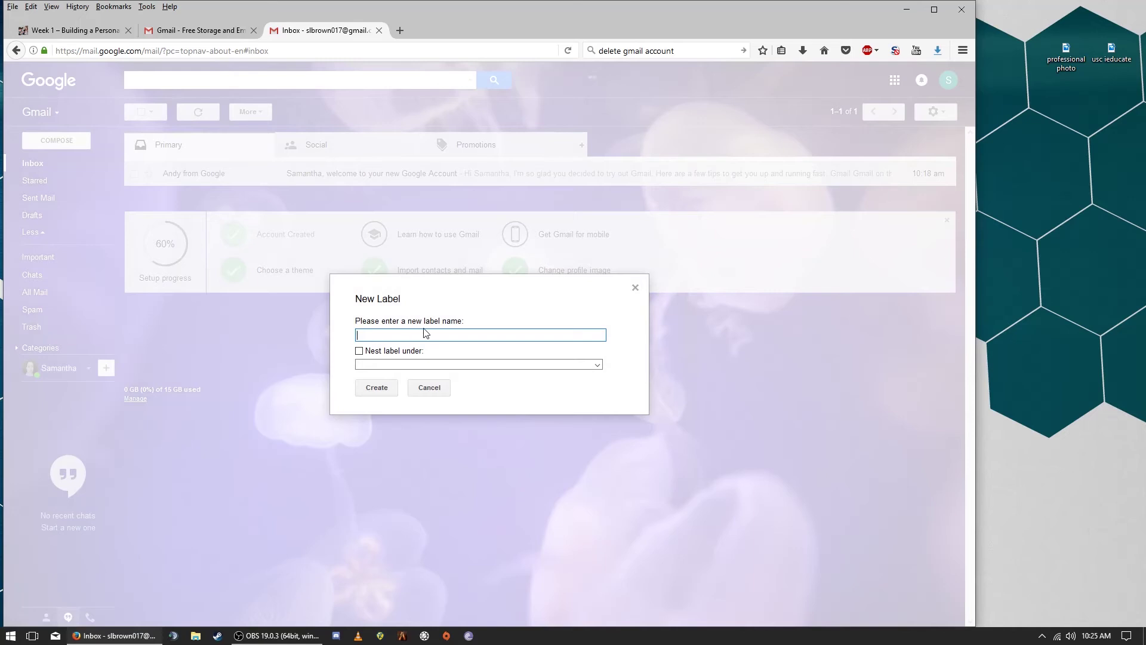
{"action": "type", "text": "Apllicationsa"}
{"action": "key", "text": "Left"}
{"action": "key", "text": "Left"}
{"action": "key", "text": "Left"}
{"action": "key", "text": "Left"}
{"action": "key", "text": "Left"}
{"action": "key", "text": "Left"}
{"action": "key", "text": "Left"}
{"action": "key", "text": "Left"}
{"action": "key", "text": "Left"}
{"action": "key", "text": "BackSpace"}
{"action": "type", "text": "p"}
{"action": "left_click", "coordinate": [360, 352]}
{"action": "left_click", "coordinate": [406, 365]}
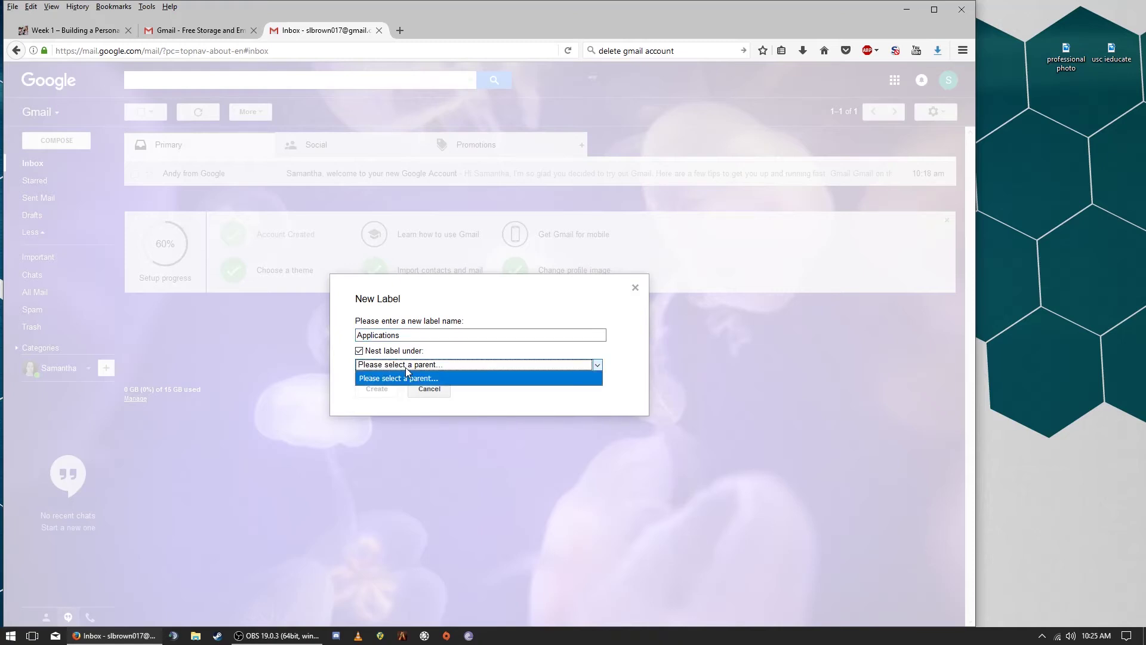
{"action": "left_click", "coordinate": [406, 368]}
{"action": "left_click", "coordinate": [359, 351]}
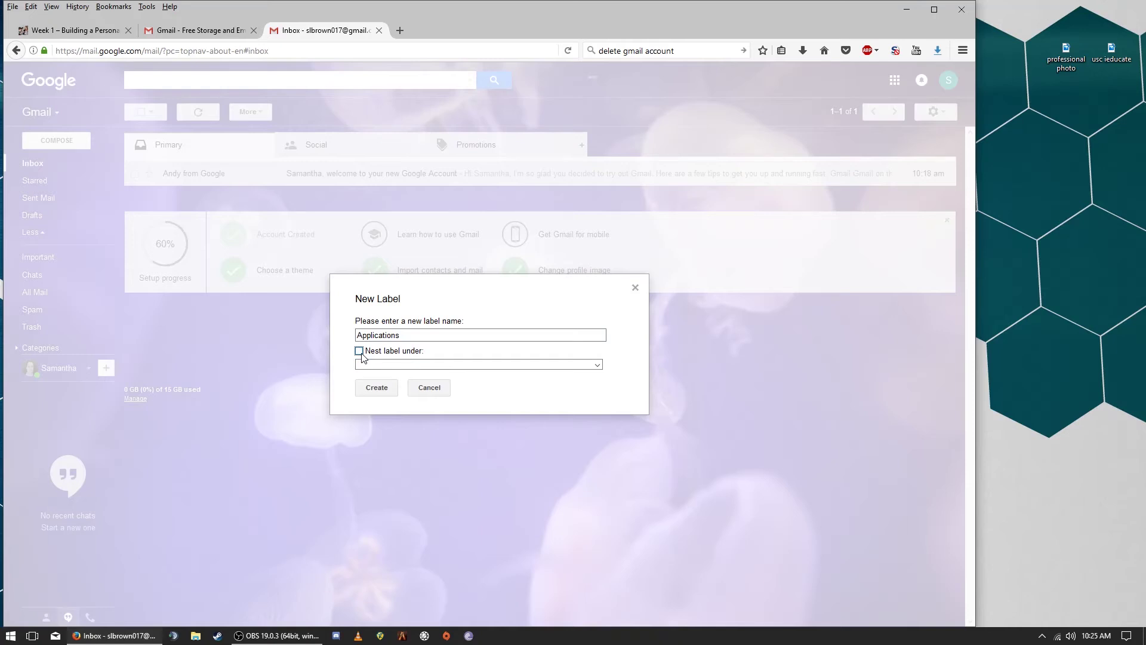
{"action": "left_click", "coordinate": [377, 389]}
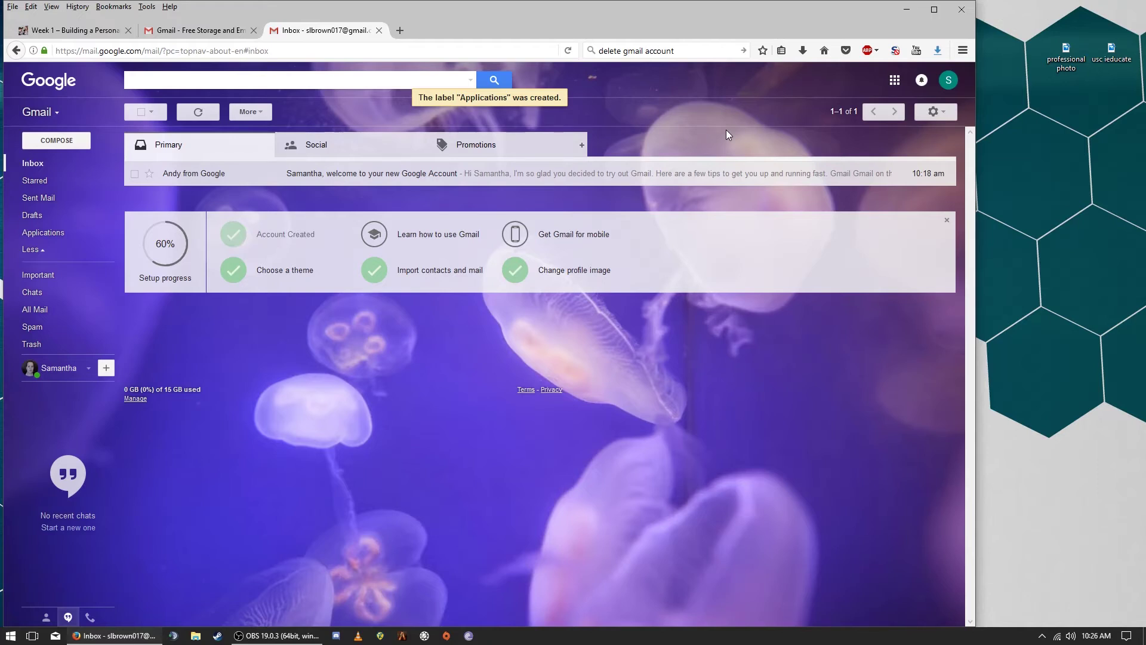
Glance at the Google apps grid, then bring up the gear settings dropdown.
{"action": "left_click", "coordinate": [894, 83]}
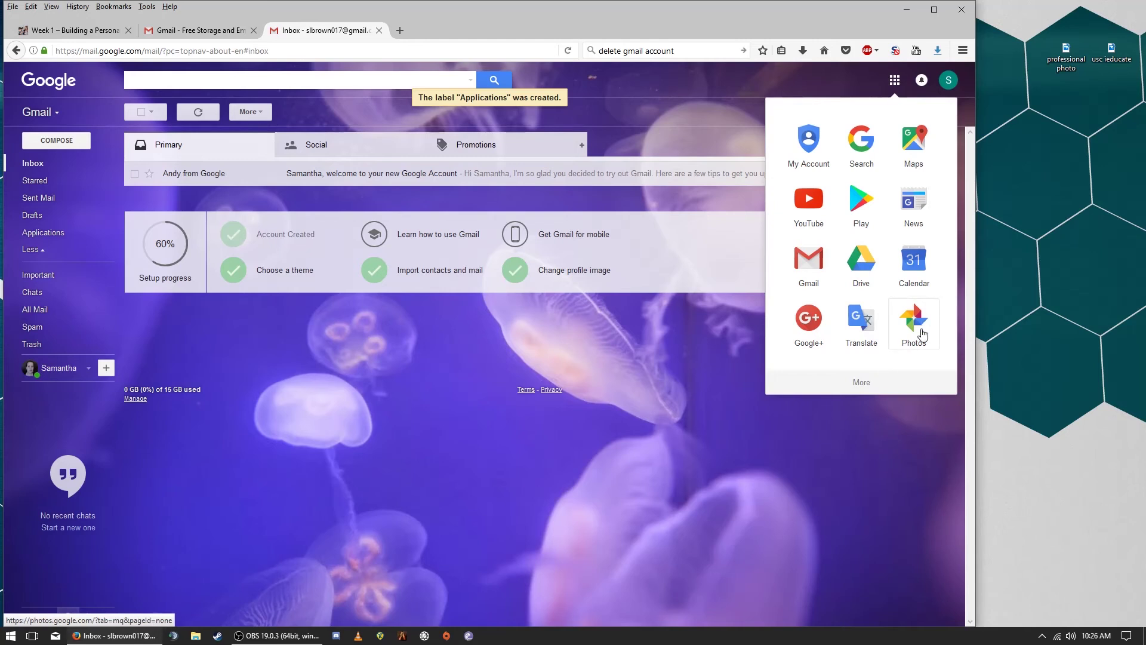
{"action": "left_click", "coordinate": [894, 80]}
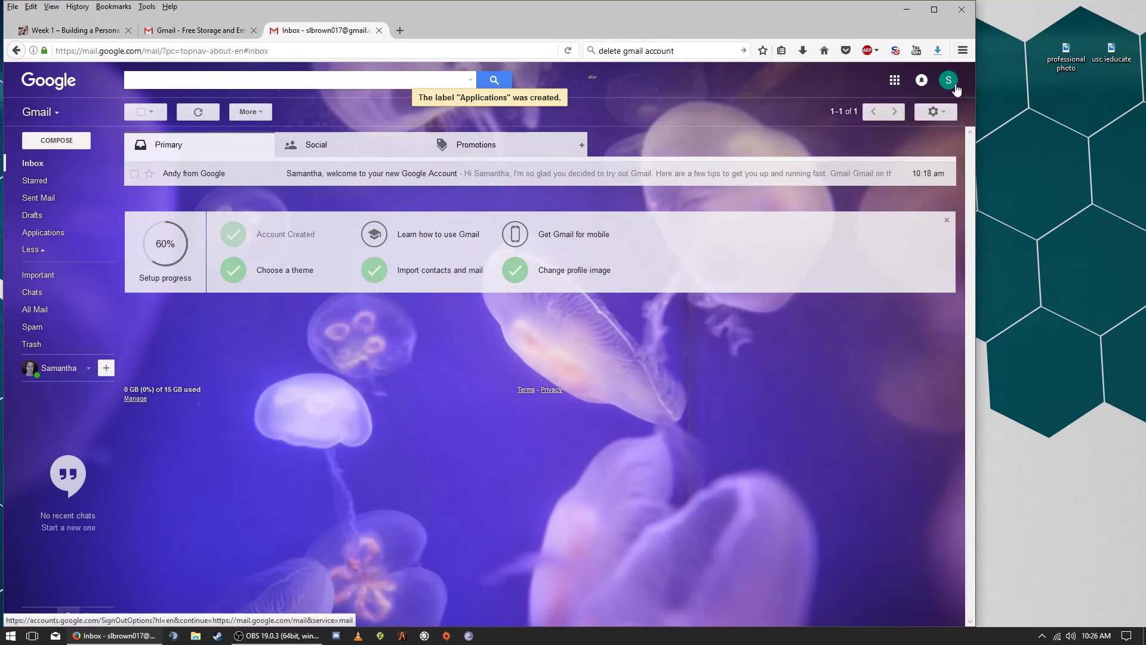
{"action": "left_click", "coordinate": [945, 115]}
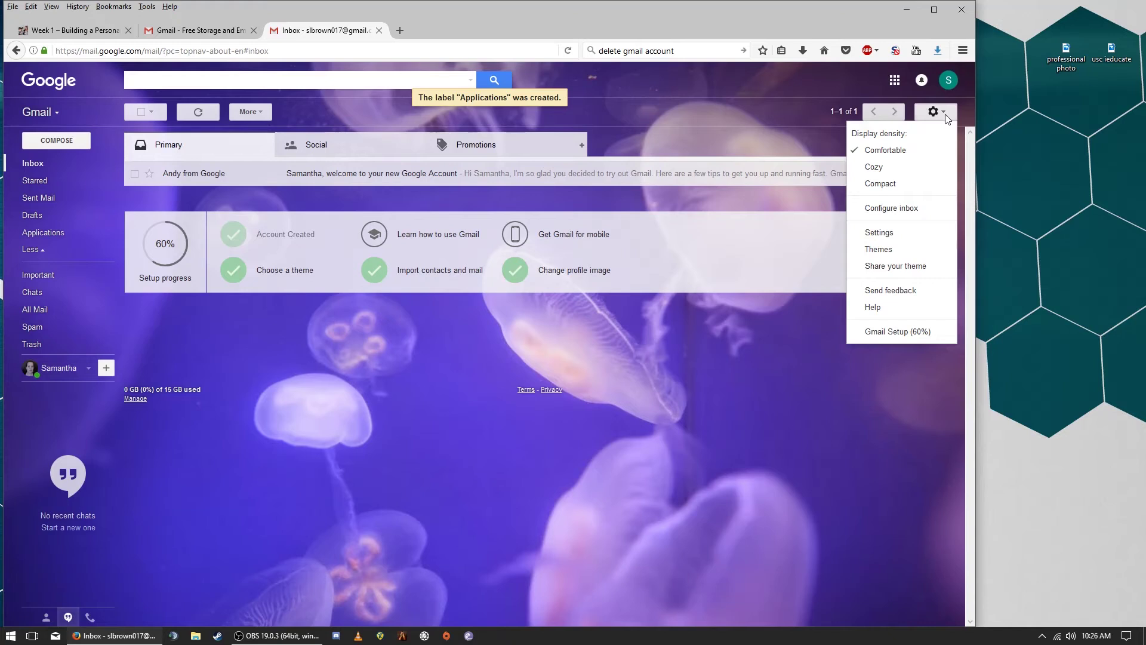
Open the full Settings page and scroll the General tab toward the Signature section.
{"action": "left_click", "coordinate": [898, 233]}
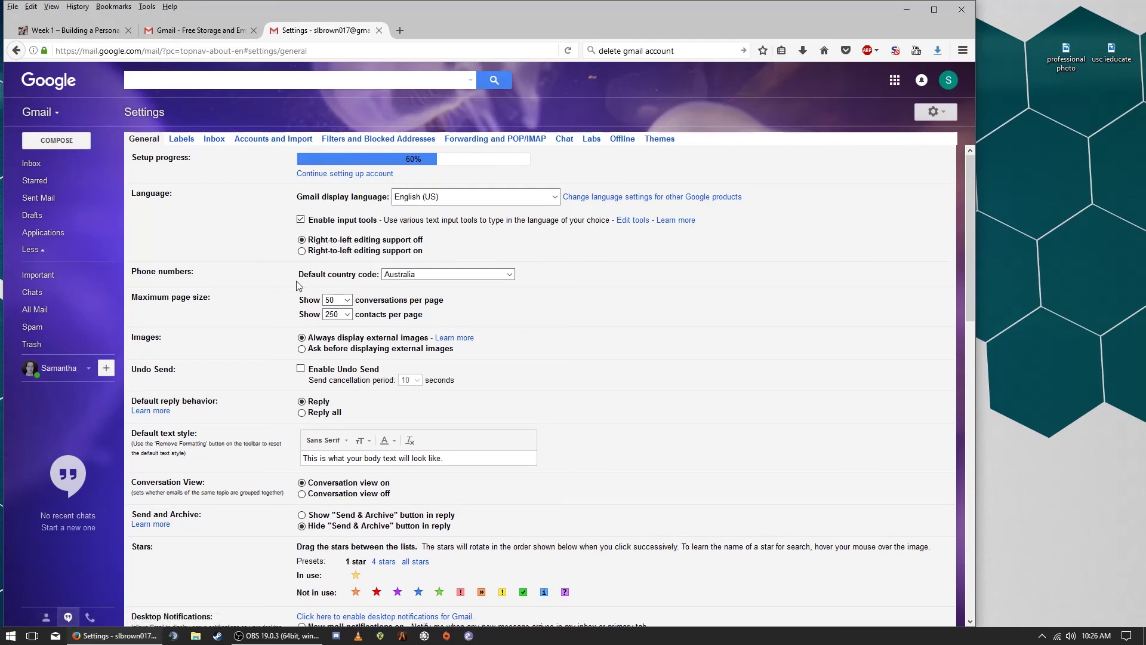
{"action": "scroll", "coordinate": [300, 281], "scroll_direction": "down", "scroll_amount": 2}
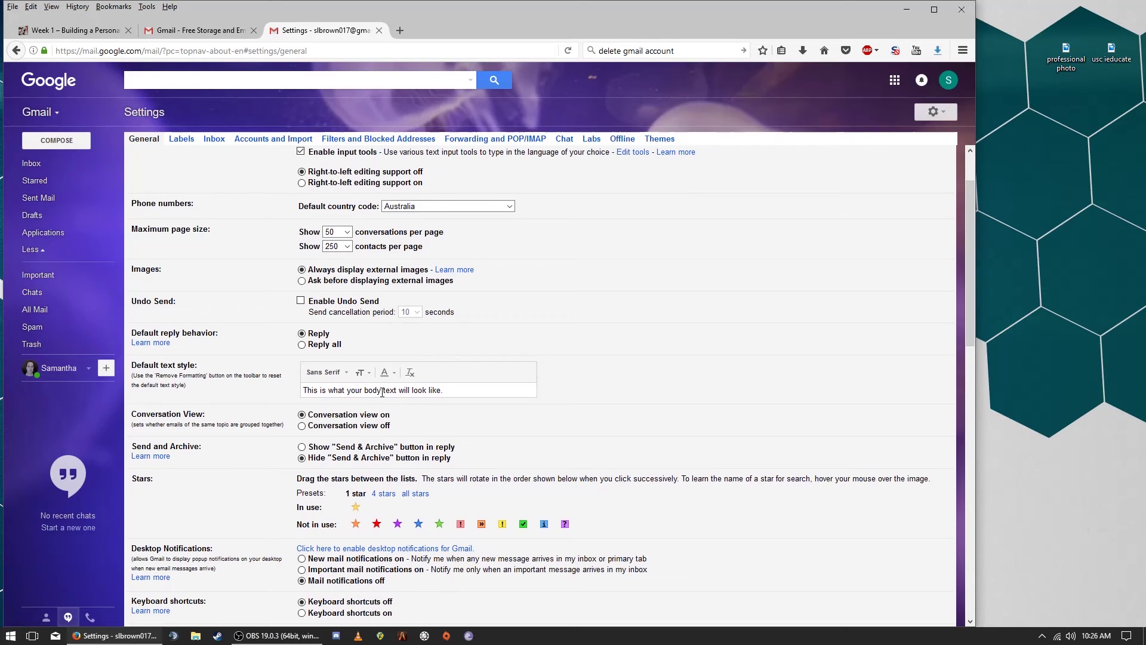
{"action": "scroll", "coordinate": [382, 392], "scroll_direction": "down", "scroll_amount": 14}
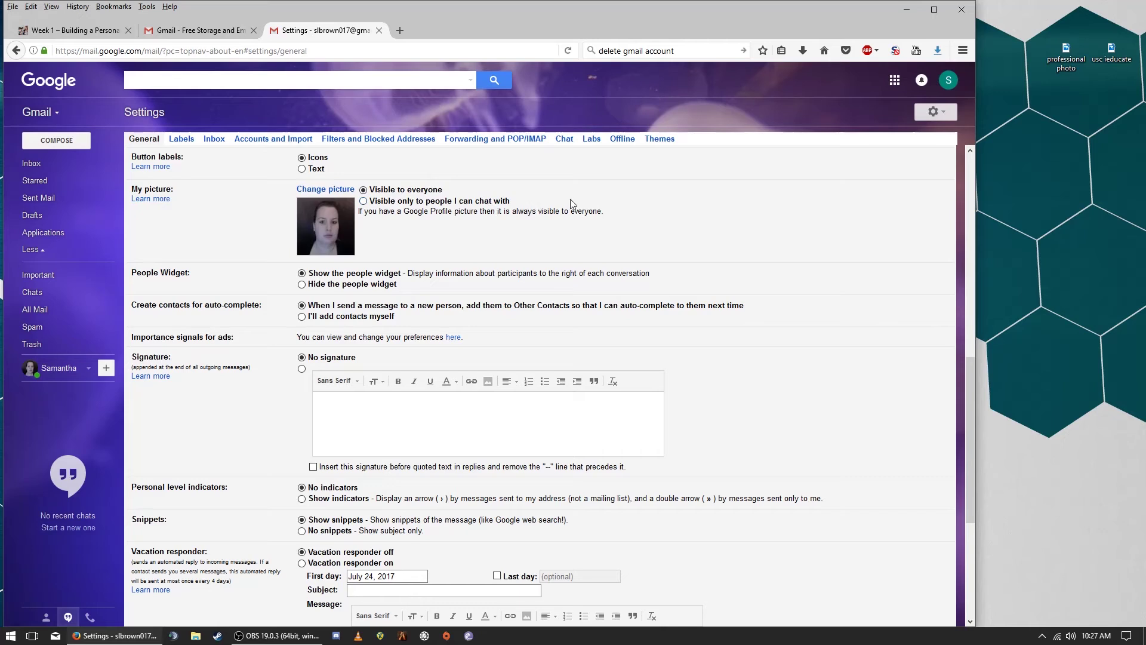
Enable a custom signature, keeping Normal text size and the default colour and font.
{"action": "left_click", "coordinate": [393, 425]}
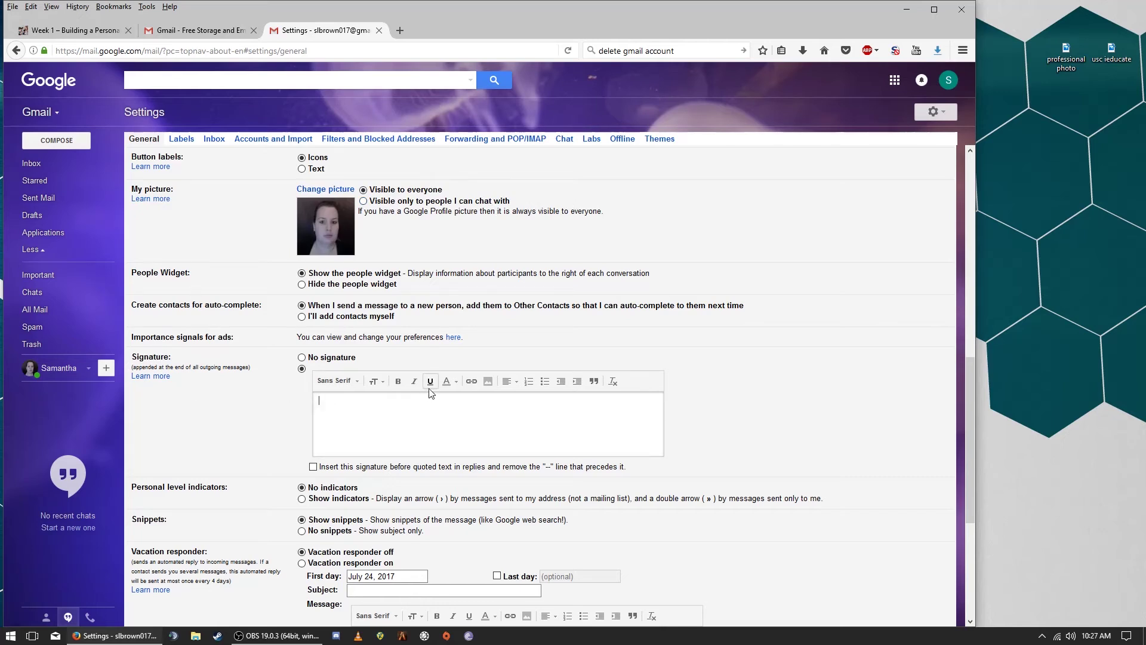
{"action": "left_click", "coordinate": [376, 382]}
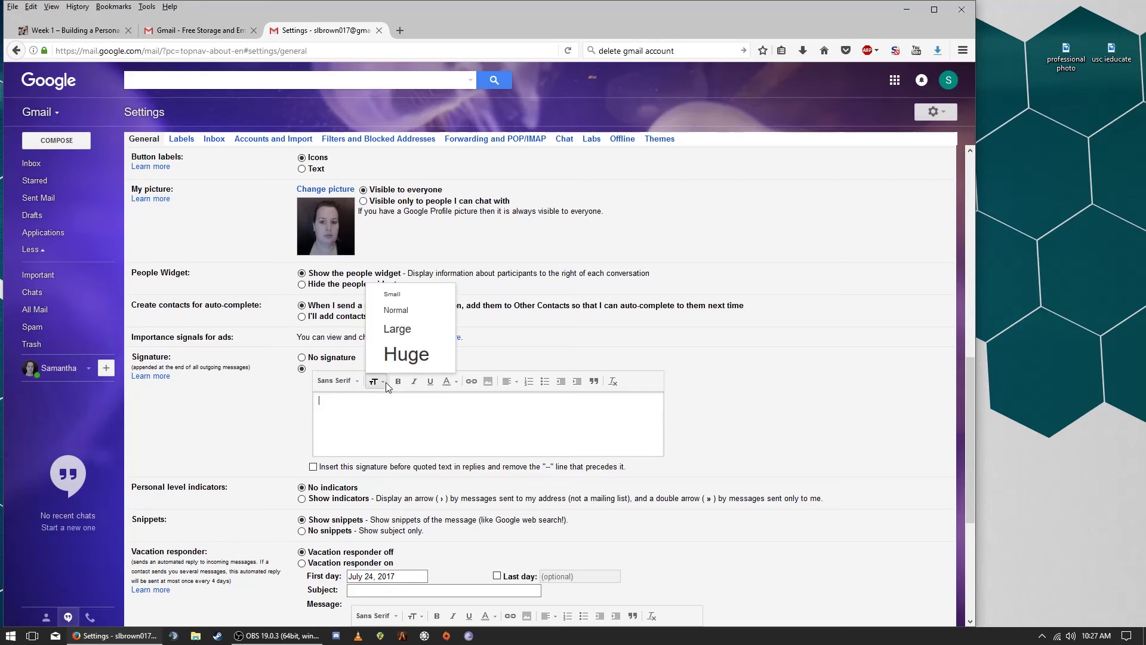
{"action": "left_click", "coordinate": [397, 309]}
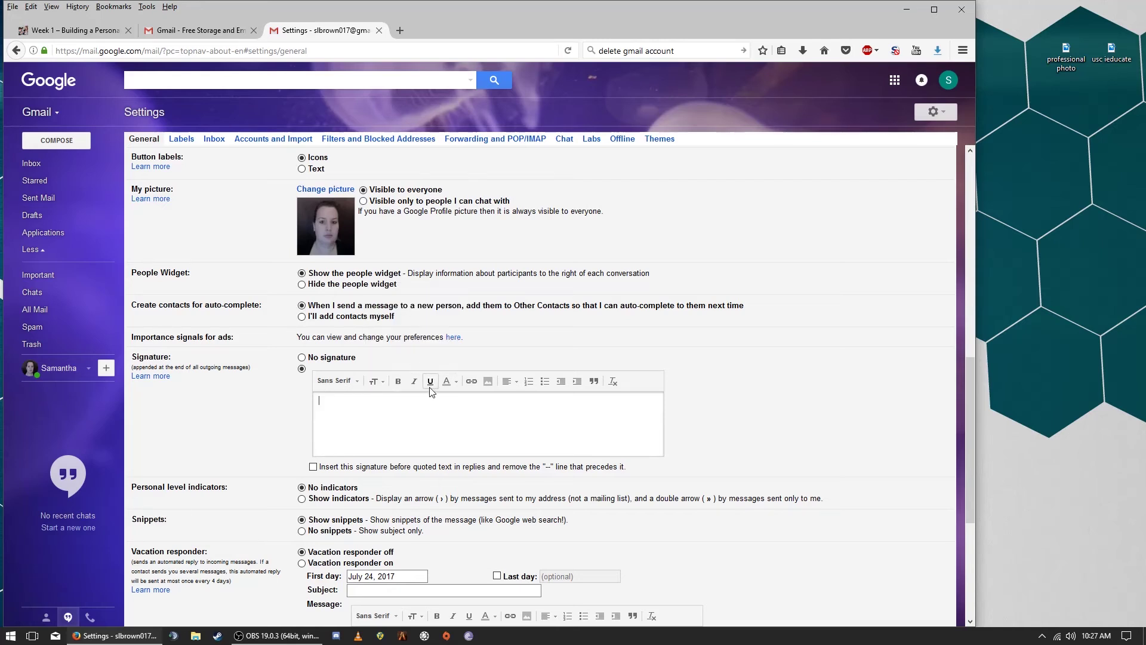
{"action": "left_click", "coordinate": [457, 382]}
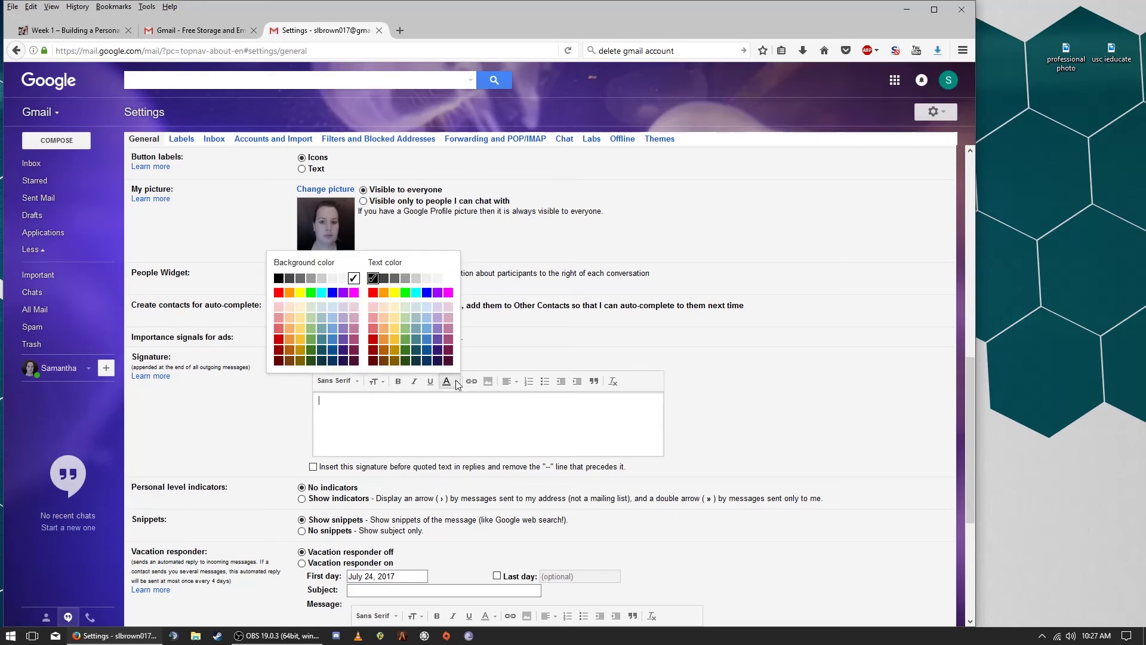
{"action": "left_click", "coordinate": [456, 382]}
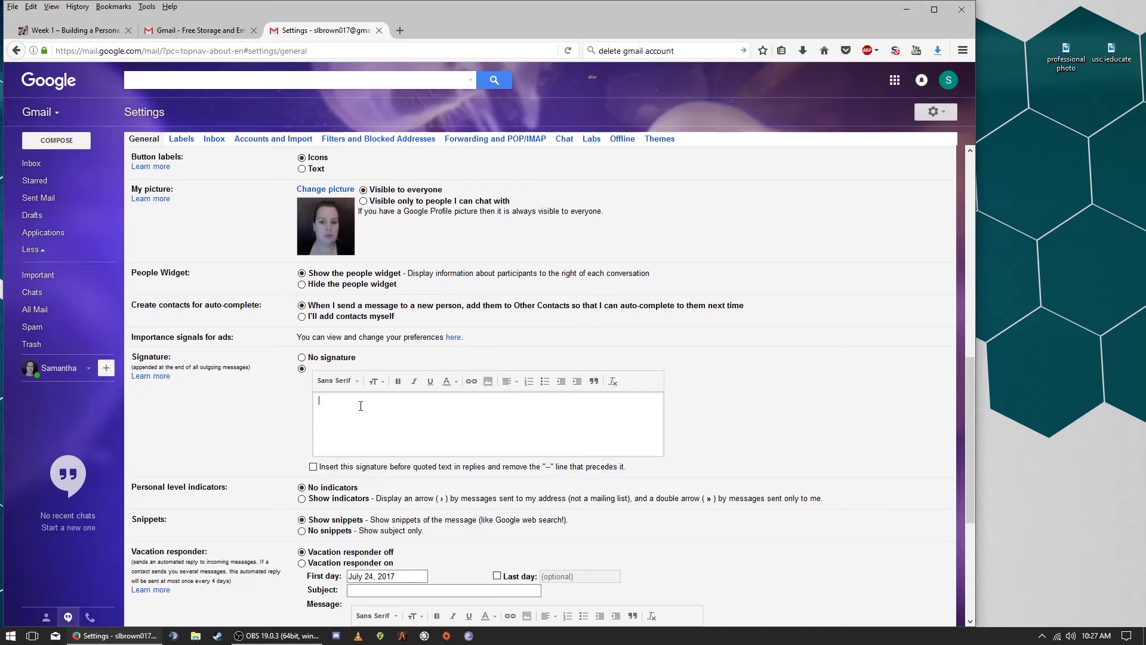
{"action": "left_click", "coordinate": [357, 382]}
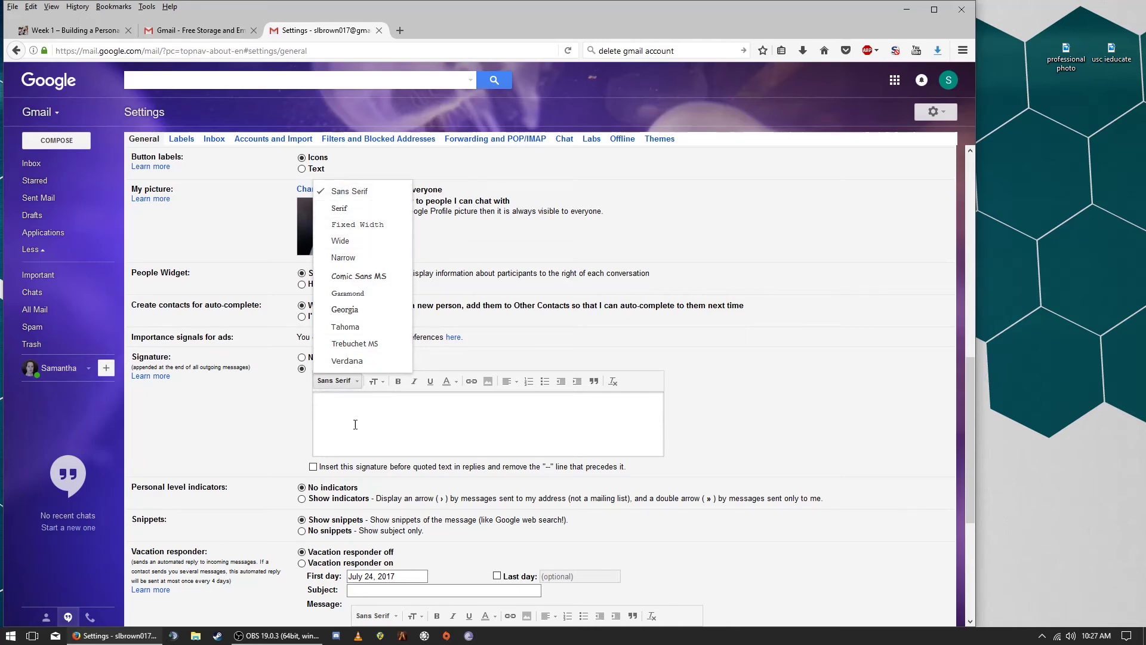
{"action": "left_click", "coordinate": [347, 398]}
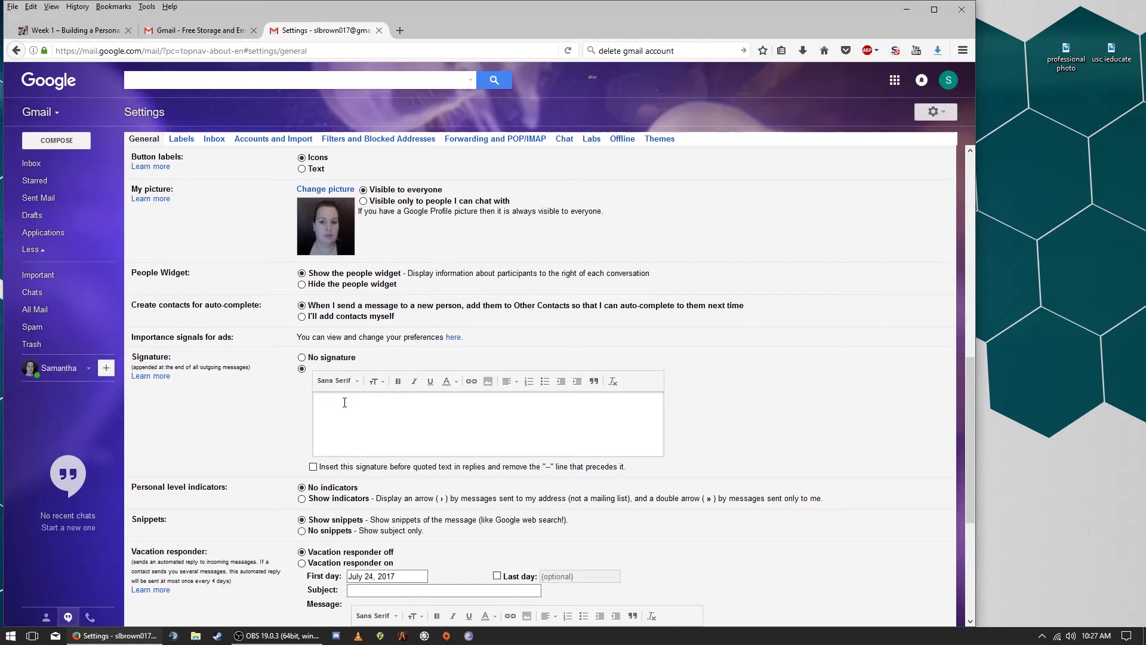
Enter the signature 'Kind regards' followed by the account holder's full name.
{"action": "type", "text": "Kind ragard"}
{"action": "key", "text": "BackSpace"}
{"action": "key", "text": "BackSpace"}
{"action": "key", "text": "BackSpace"}
{"action": "key", "text": "BackSpace"}
{"action": "key", "text": "BackSpace"}
{"action": "type", "text": "egard"}
Write the vacation reply 'Hi,' saying you are unavailable until 30th July 2017.
{"action": "scroll", "coordinate": [272, 430], "scroll_direction": "down", "scroll_amount": 3}
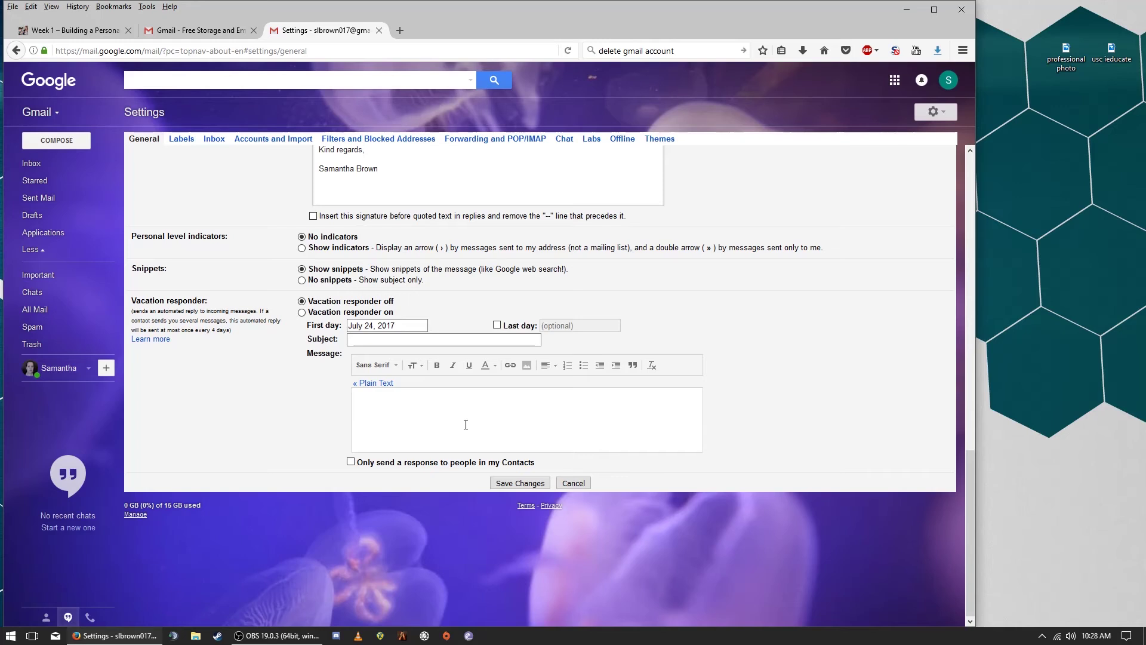
{"action": "left_click", "coordinate": [472, 398]}
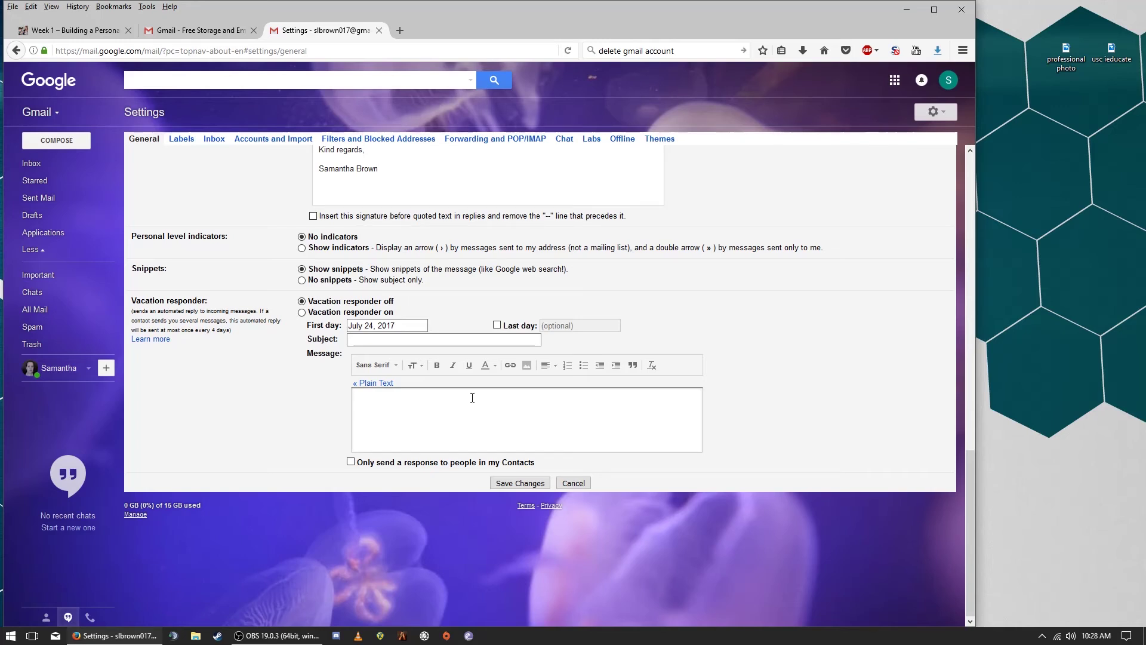
{"action": "type", "text": "Hi,"}
{"action": "key", "text": "Return"}
{"action": "key", "text": "Return"}
{"action": "type", "text": "Y"}
{"action": "key", "text": "BackSpace"}
{"action": "type", "text": "Thanb"}
{"action": "key", "text": "BackSpace"}
{"action": "key", "text": "BackSpace"}
{"action": "type", "text": "k you for contacting me. I am currently unavai"}
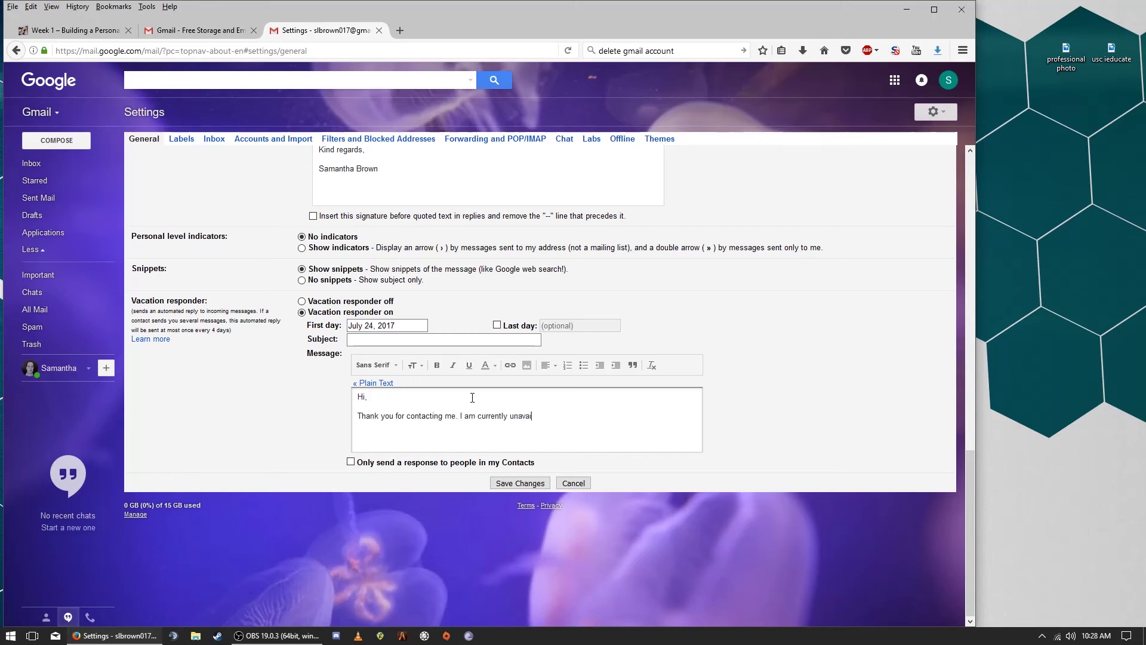
{"action": "type", "text": "lable until"}
{"action": "type", "text": "3"}
{"action": "type", "text": "0th July"}
{"action": "type", "text": " 2017. "}
{"action": "type", "text": "I will respon"}
{"action": "type", "text": "d to you a"}
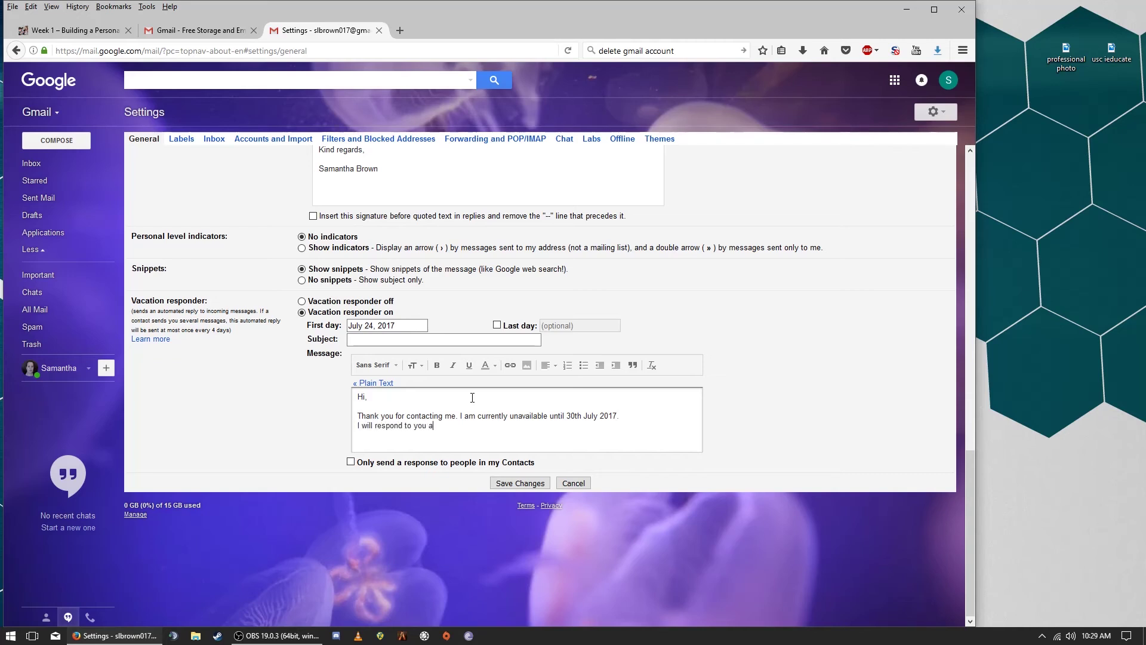
{"action": "type", "text": "s soon as I return thank you for your patience."}
Sign off the reply with 'Kind regards,' followed by the account holder's name.
{"action": "key", "text": "Return"}
{"action": "key", "text": "Return"}
{"action": "type", "text": "King"}
{"action": "key", "text": "BackSpace"}
{"action": "type", "text": "d regards"}
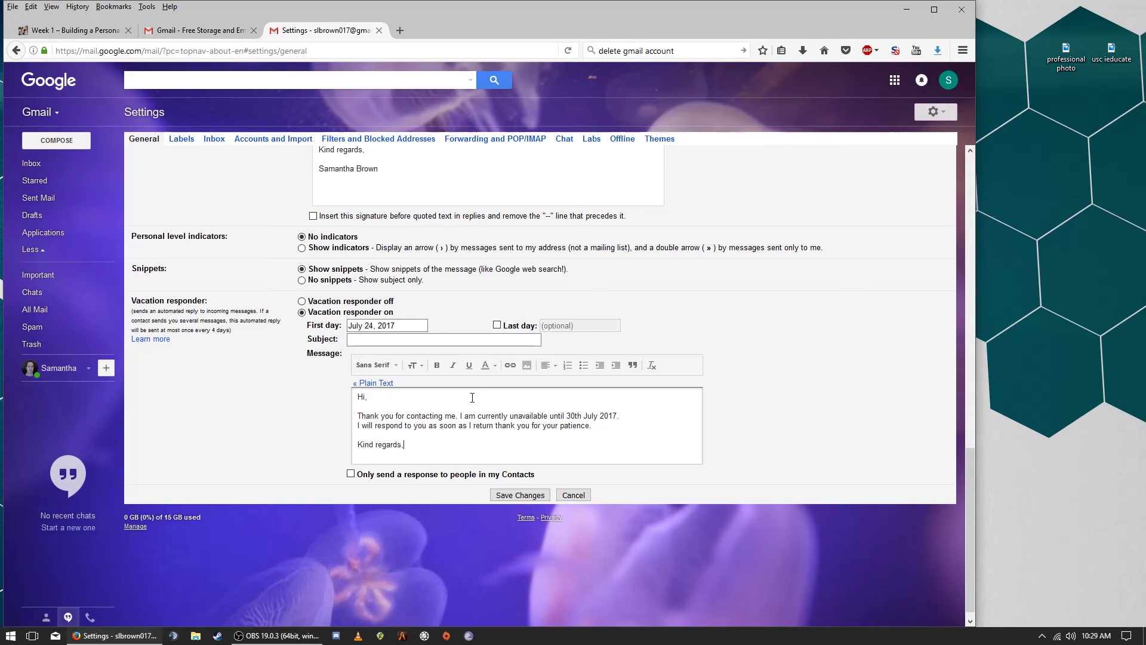
{"action": "type", "text": ","}
{"action": "key", "text": "Return"}
{"action": "key", "text": "Return"}
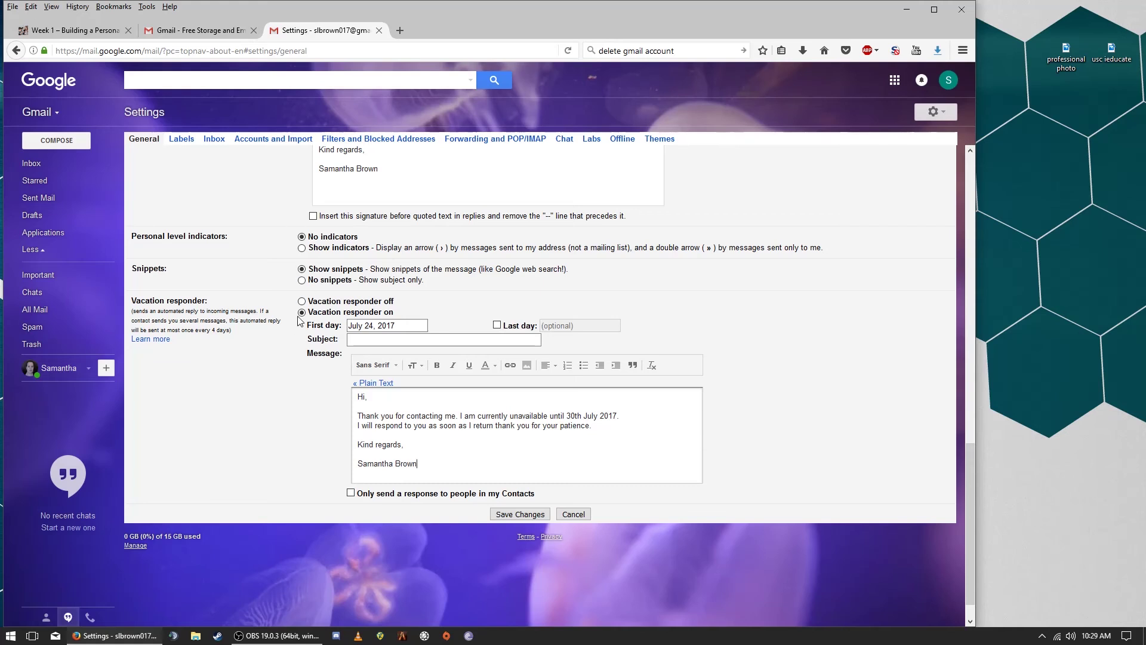
Give the vacation reply a last day of July 30, 2017.
{"action": "left_click", "coordinate": [497, 325]}
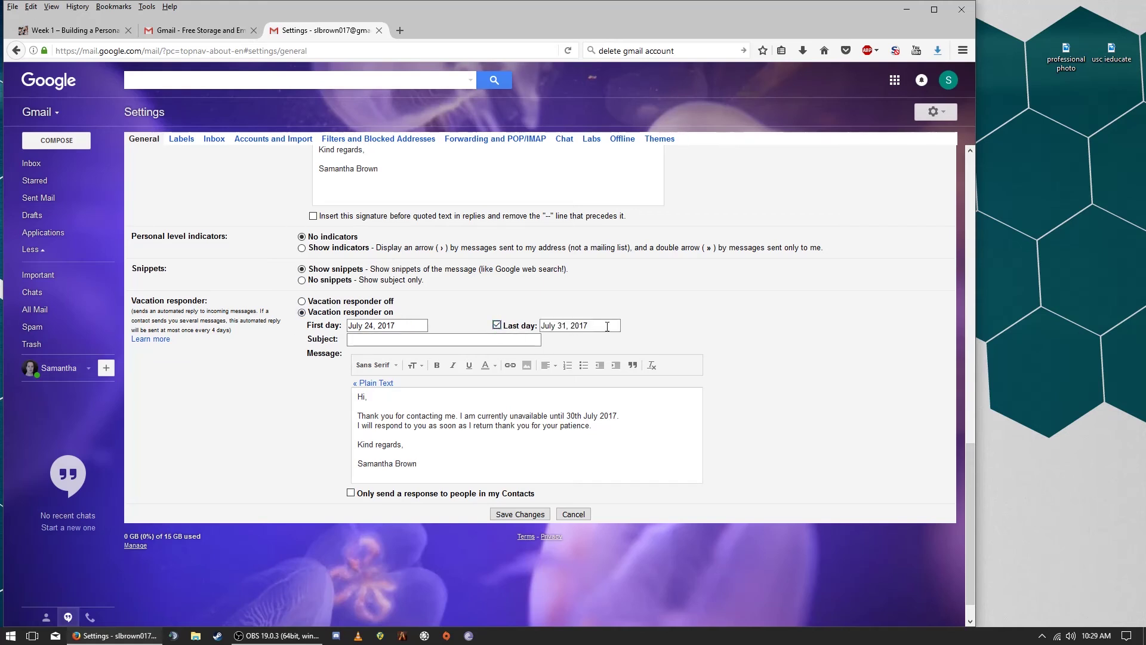
{"action": "left_click", "coordinate": [568, 324]}
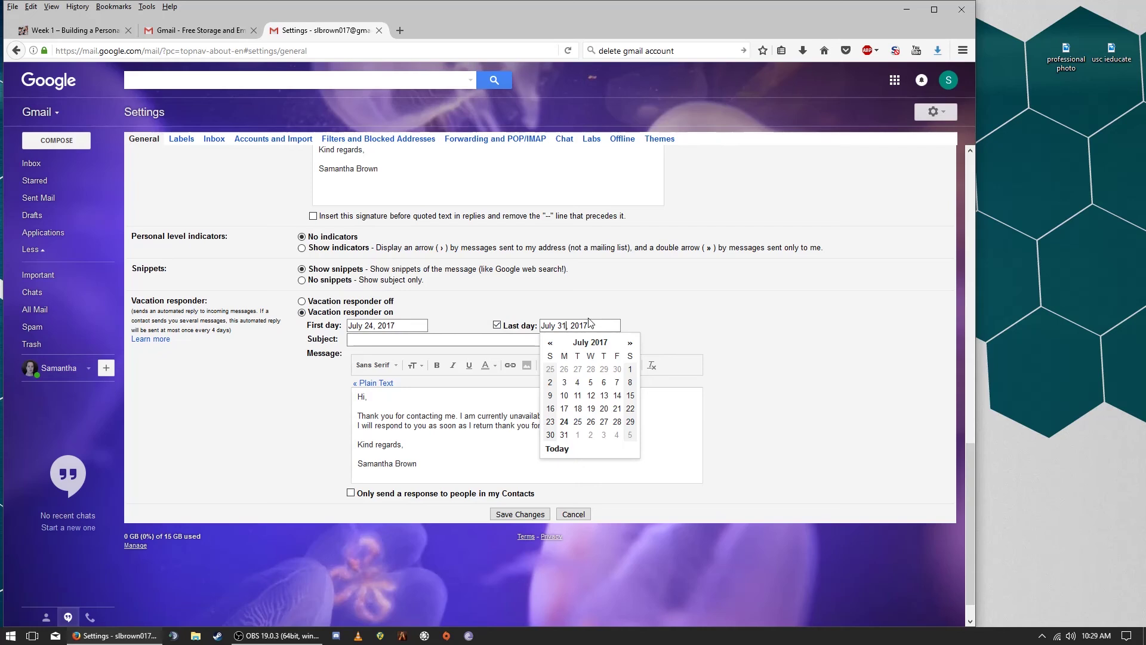
{"action": "left_click", "coordinate": [550, 435]}
Add the subject 'Currently Unavailable', switch the responder off, and save the settings.
{"action": "left_click", "coordinate": [400, 338]}
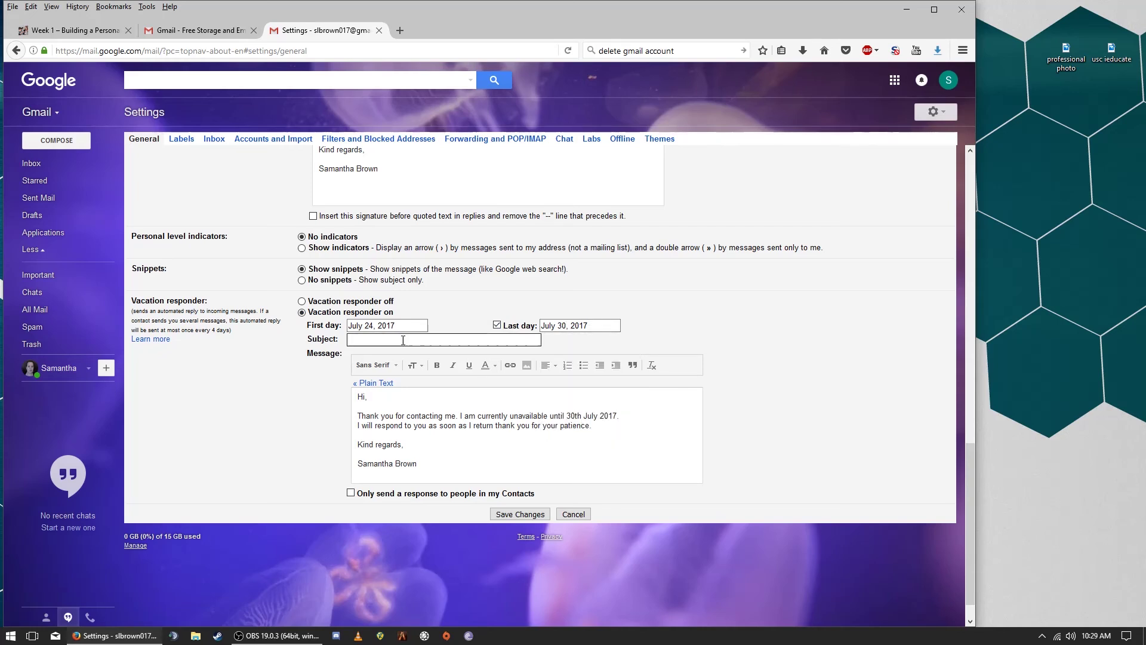
{"action": "type", "text": "Currently Unavailab"}
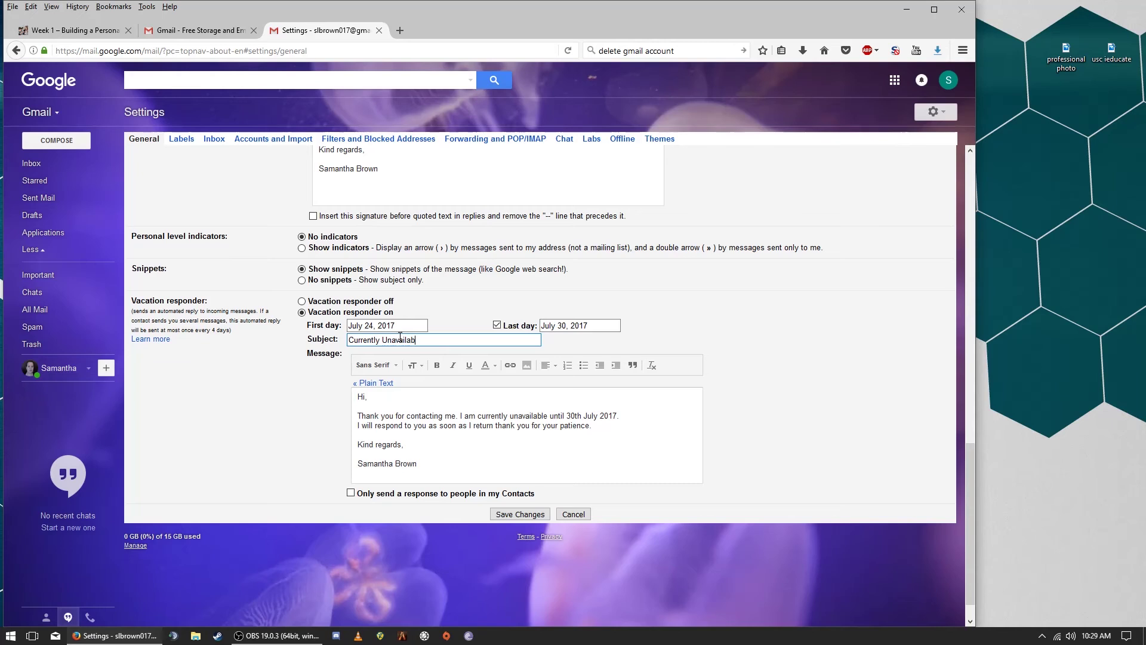
{"action": "type", "text": "le."}
{"action": "left_click", "coordinate": [302, 302]}
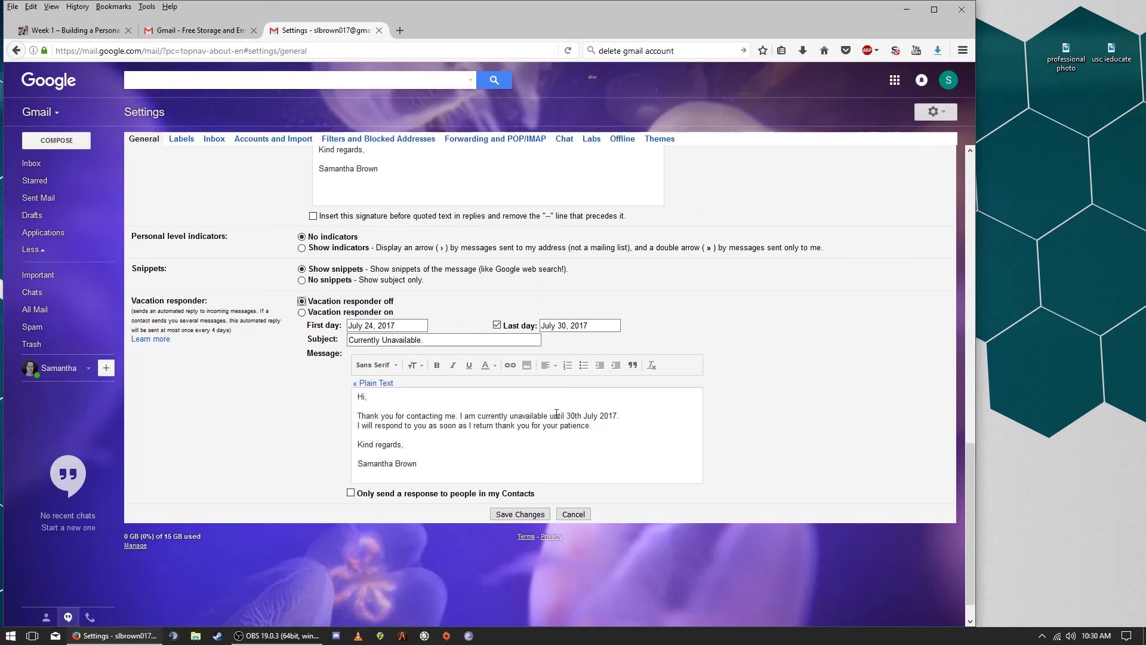
{"action": "left_click", "coordinate": [528, 515]}
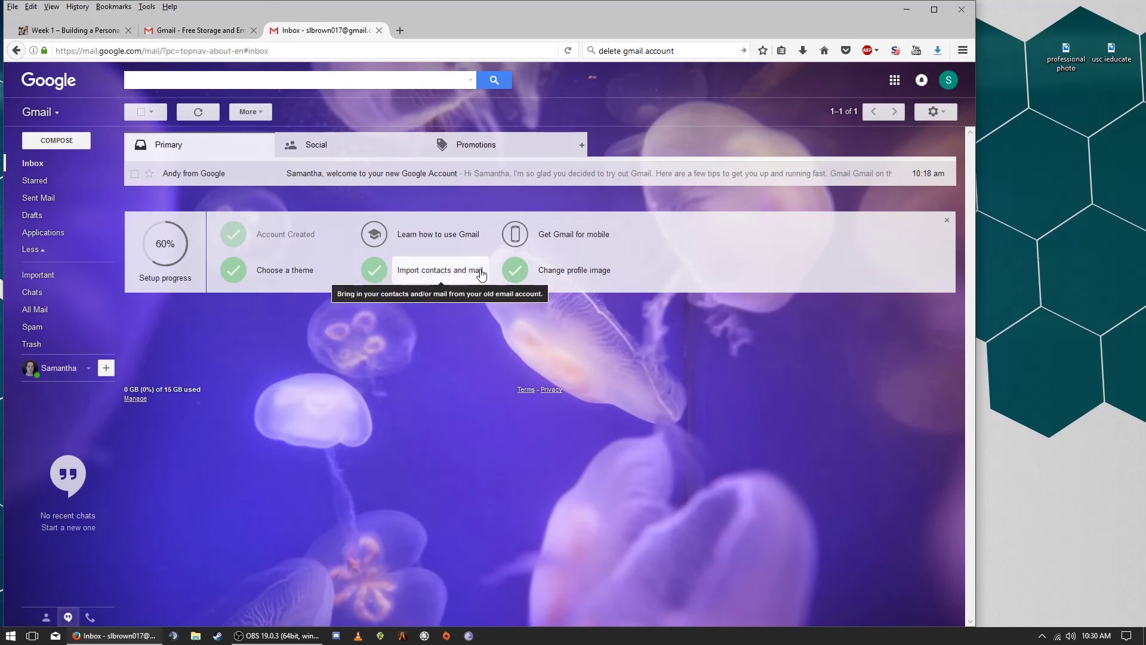
In Labels settings, hide Starred and set Spam and Trash to always show.
{"action": "left_click", "coordinate": [934, 112]}
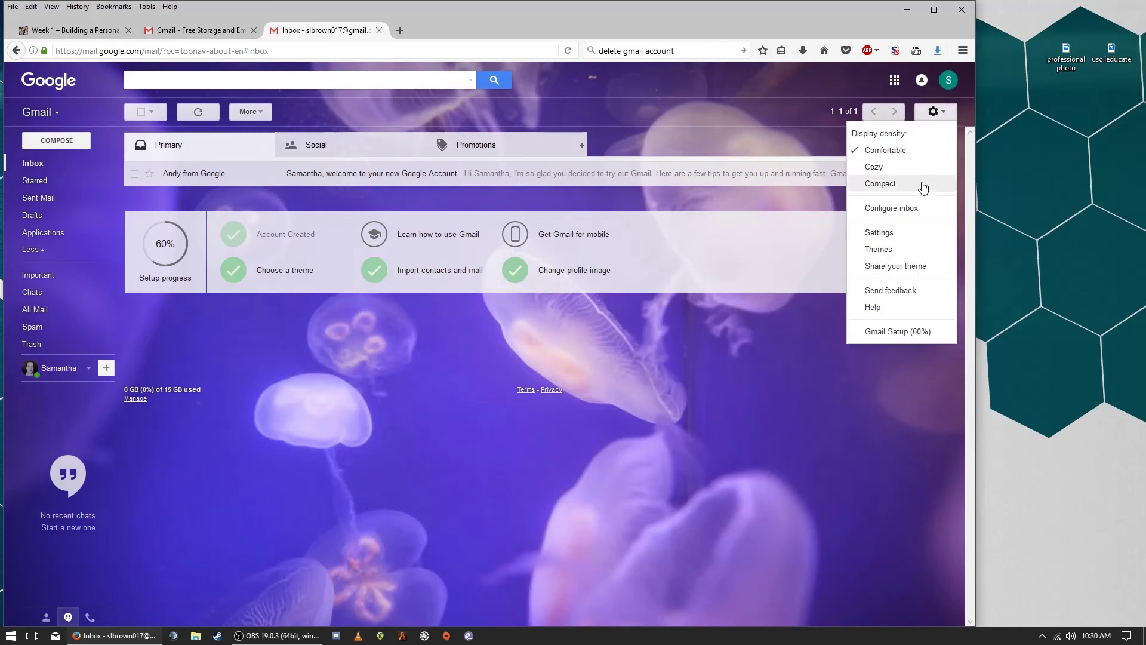
{"action": "left_click", "coordinate": [888, 234]}
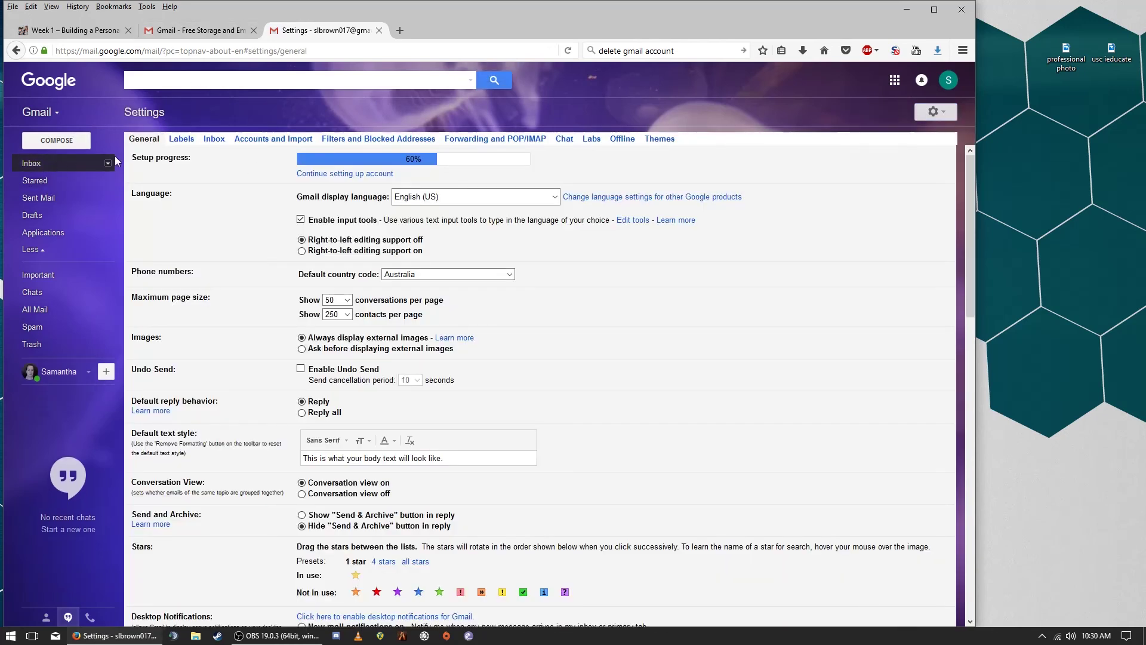
{"action": "left_click", "coordinate": [180, 139]}
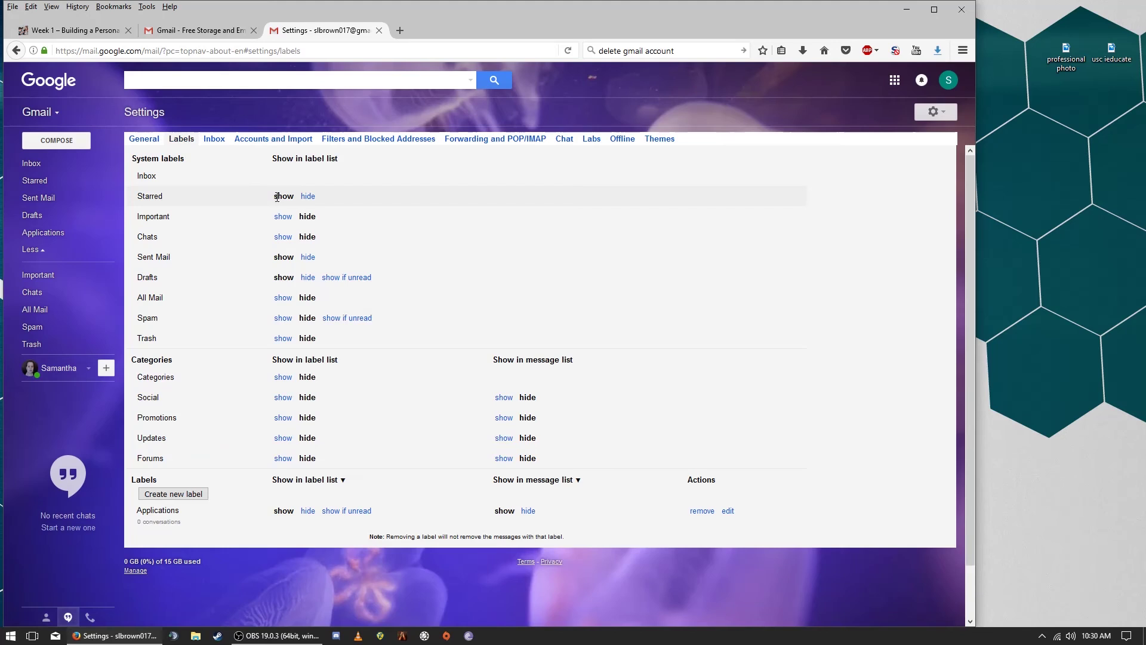
{"action": "left_click", "coordinate": [308, 197]}
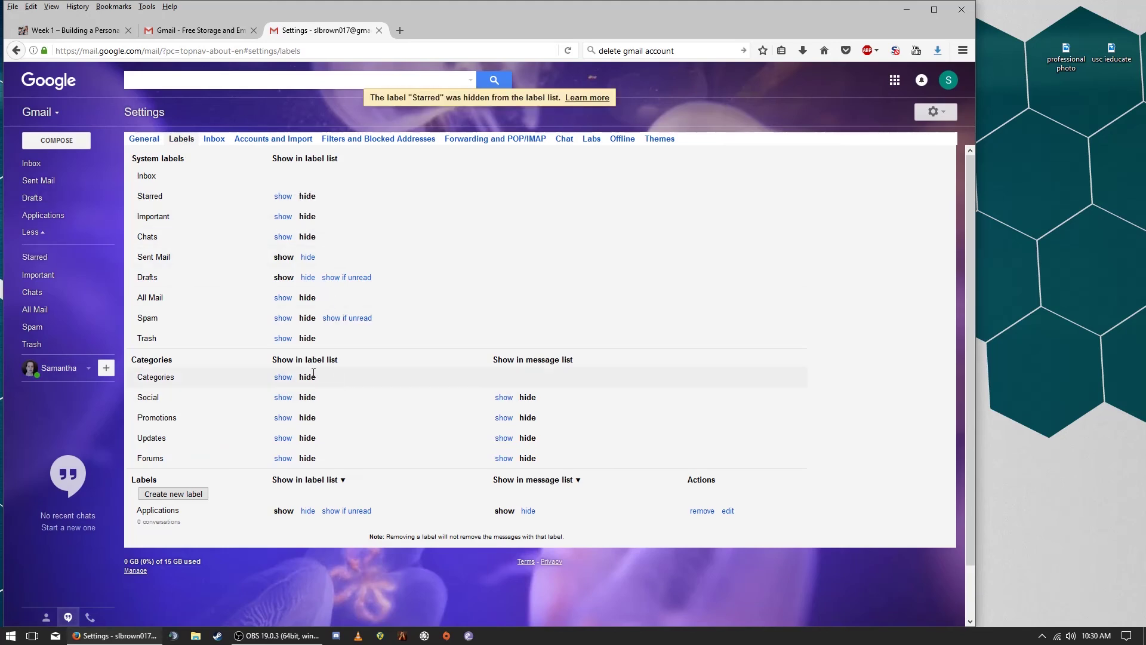
{"action": "scroll", "coordinate": [314, 373], "scroll_direction": "down", "scroll_amount": 2}
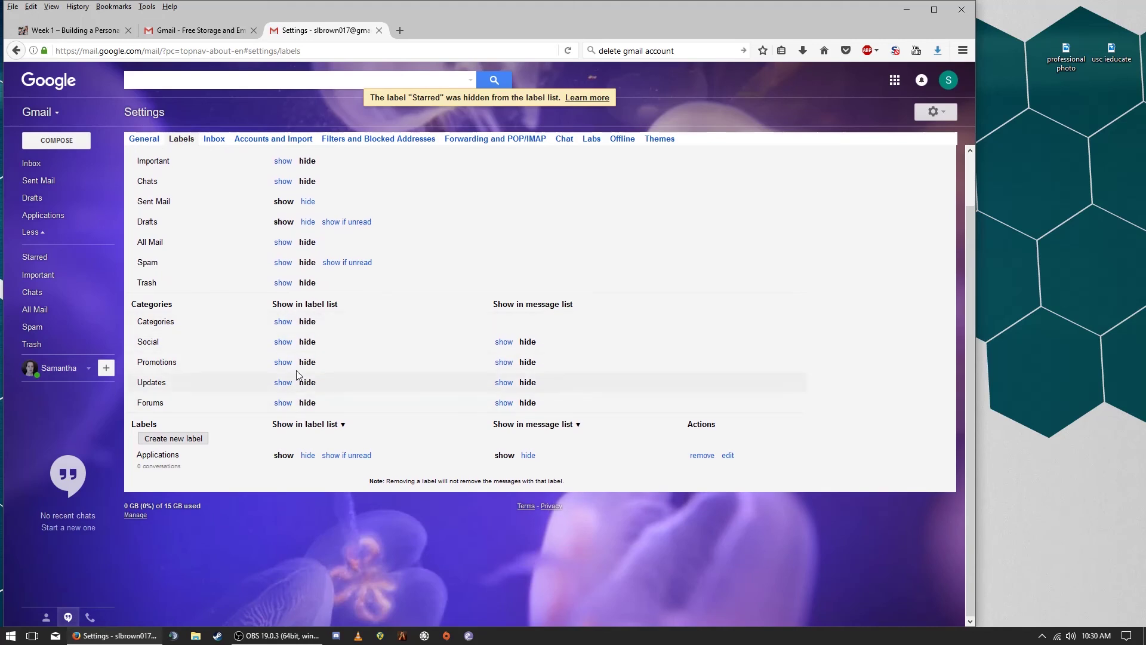
{"action": "scroll", "coordinate": [298, 375], "scroll_direction": "up", "scroll_amount": 2}
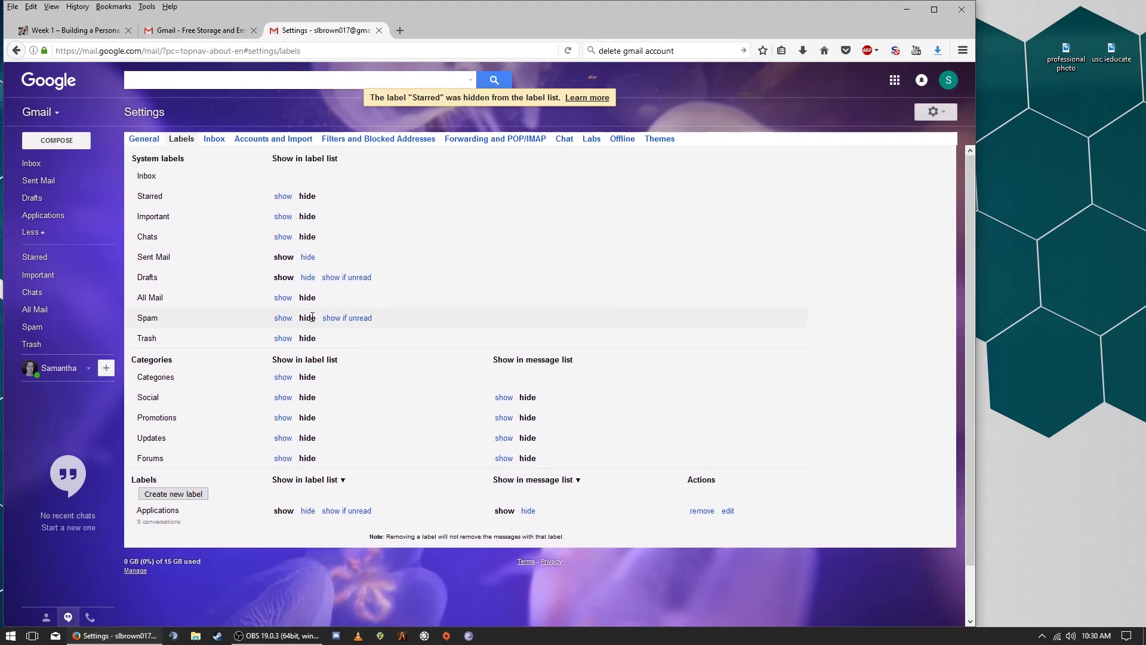
{"action": "left_click", "coordinate": [283, 318]}
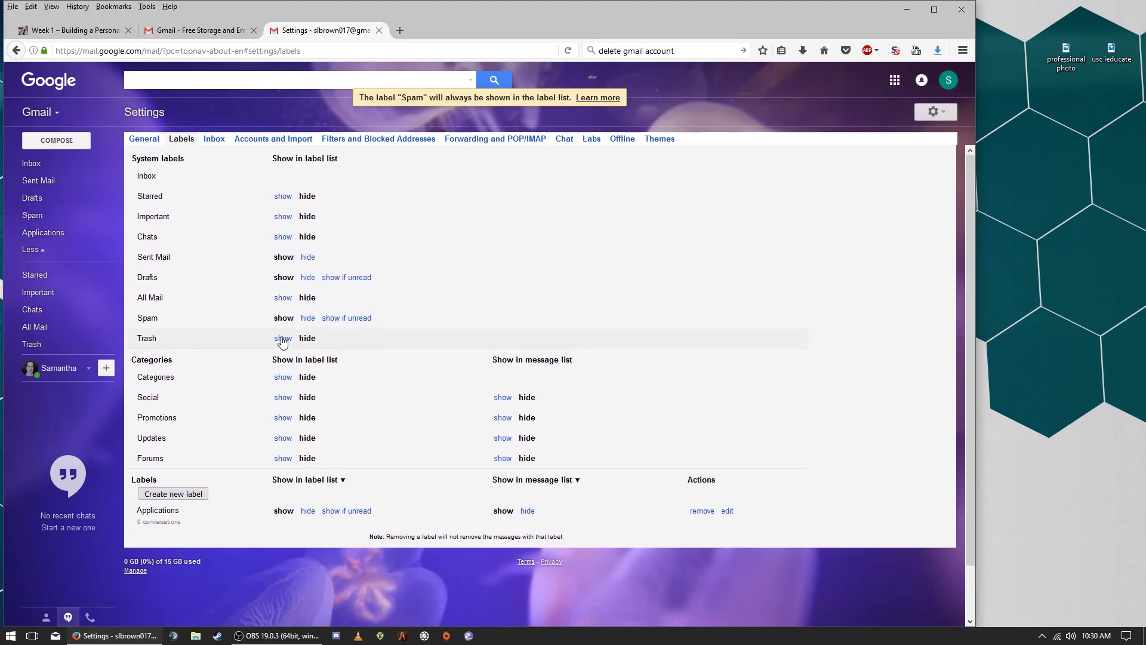
{"action": "left_click", "coordinate": [283, 338]}
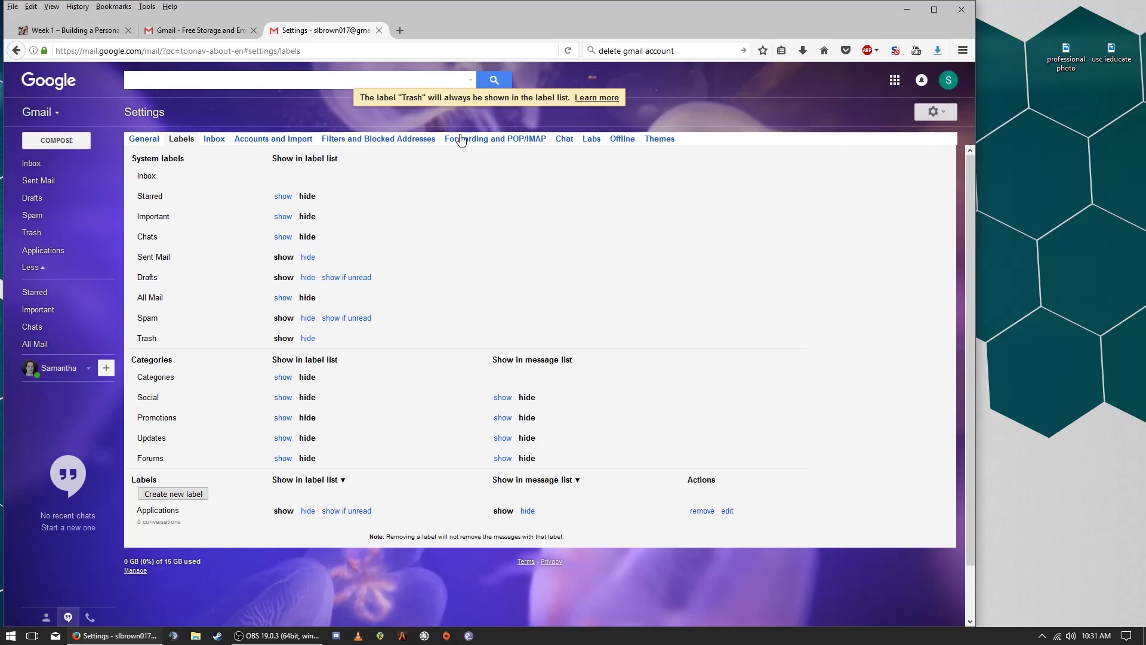
{"action": "left_click", "coordinate": [290, 144]}
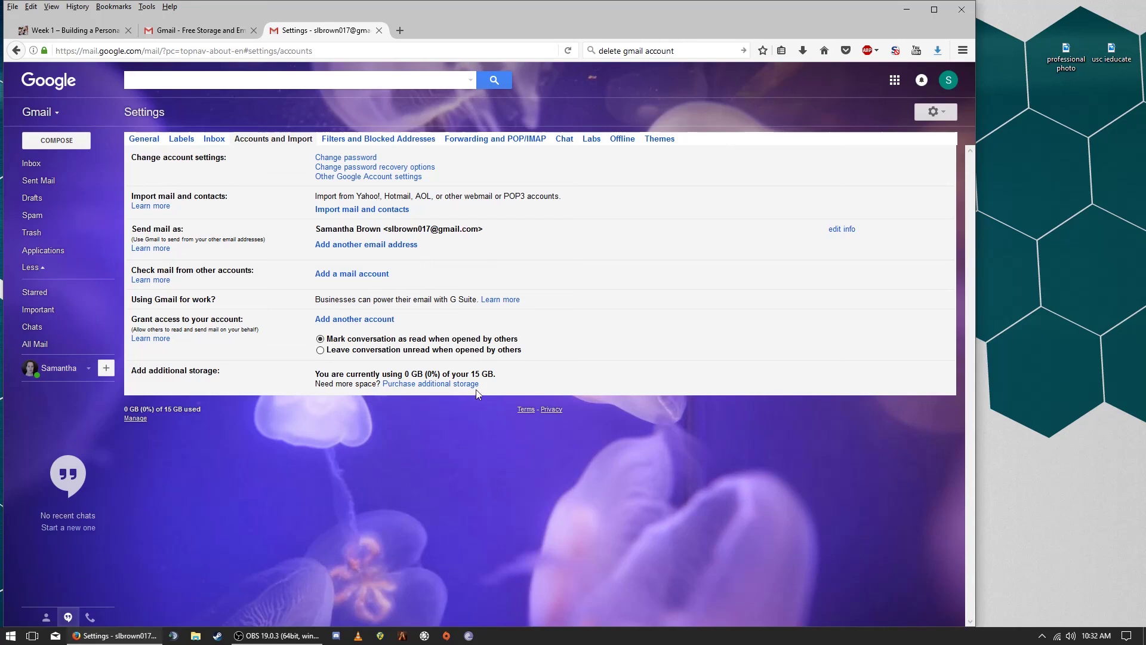
{"action": "left_click", "coordinate": [443, 384]}
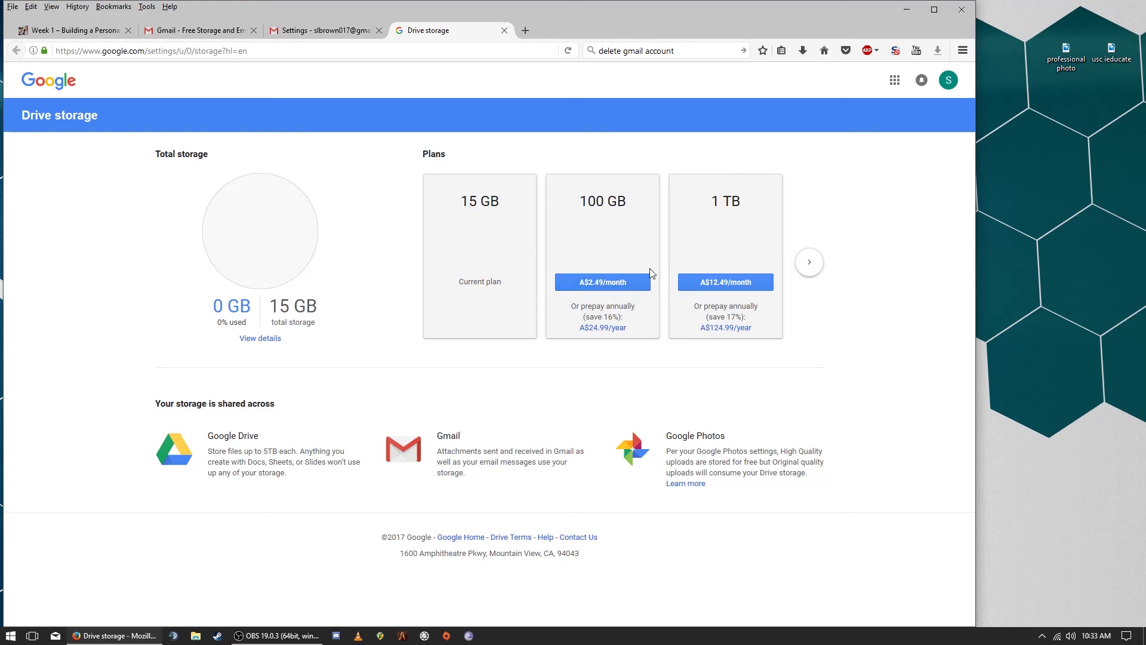
{"action": "left_click", "coordinate": [504, 31]}
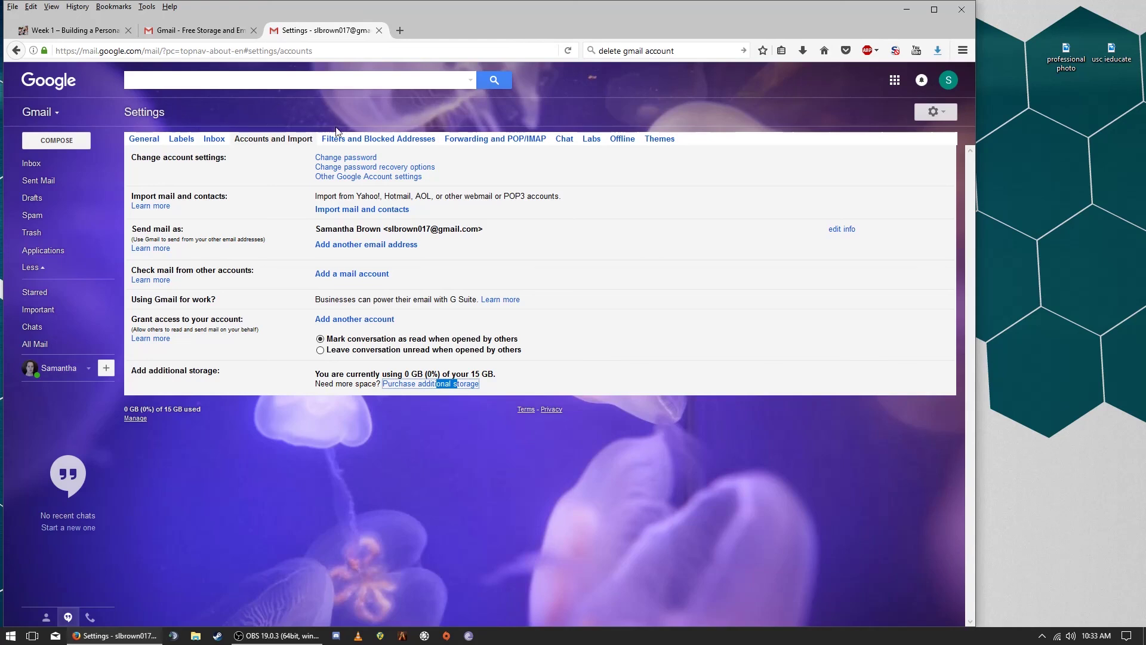
Browse the theme picker from the Themes tab and close it, keeping the jellyfish theme.
{"action": "left_click", "coordinate": [356, 140]}
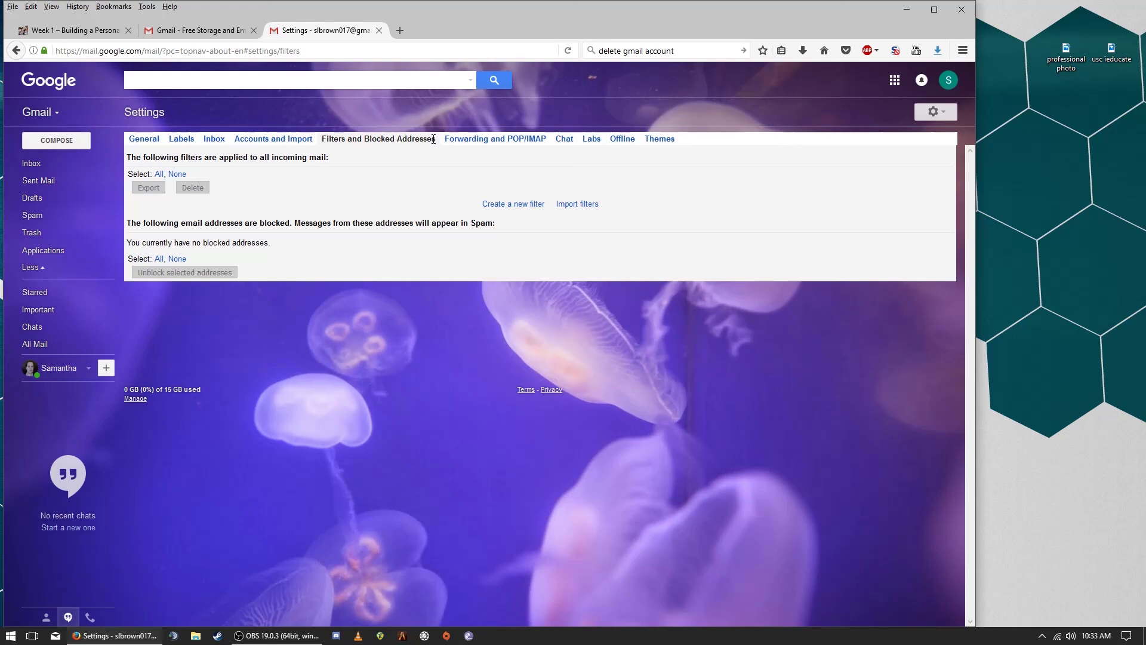
{"action": "left_click", "coordinate": [655, 138]}
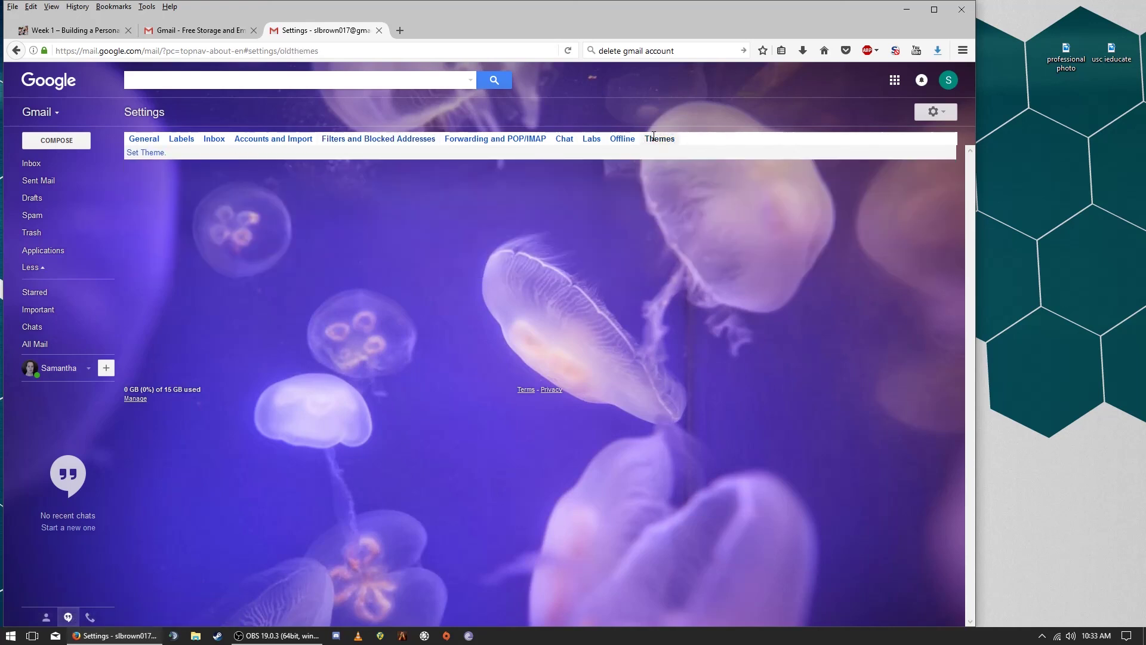
{"action": "left_click", "coordinate": [157, 152]}
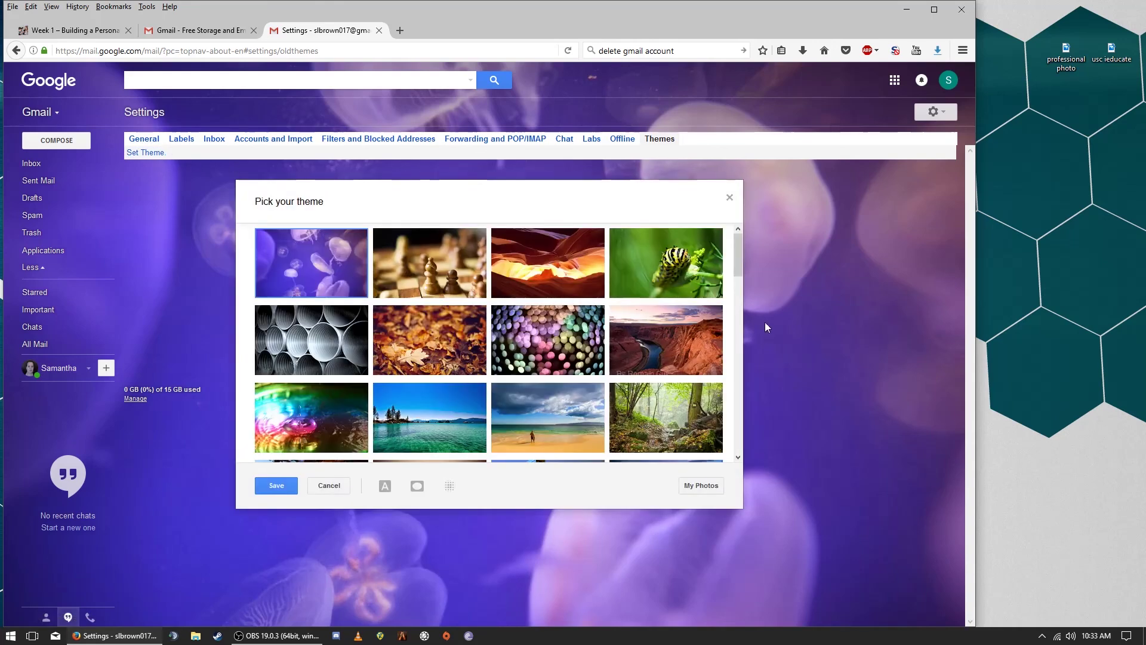
{"action": "left_click_drag", "start_coordinate": [741, 283], "coordinate": [736, 451]}
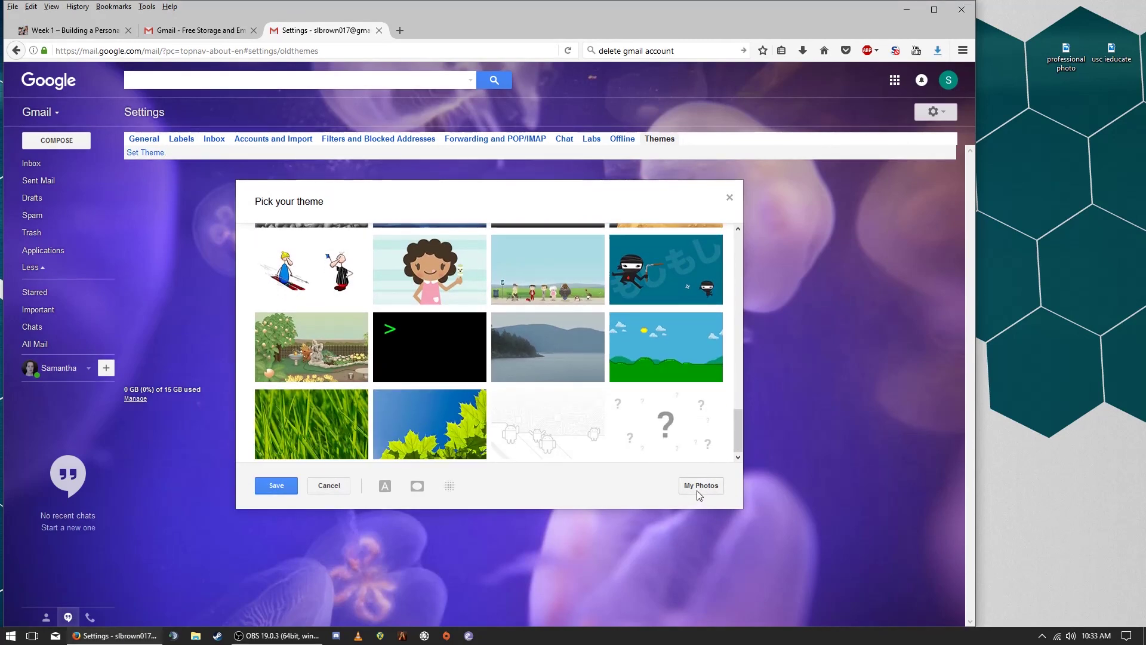
{"action": "left_click", "coordinate": [729, 198]}
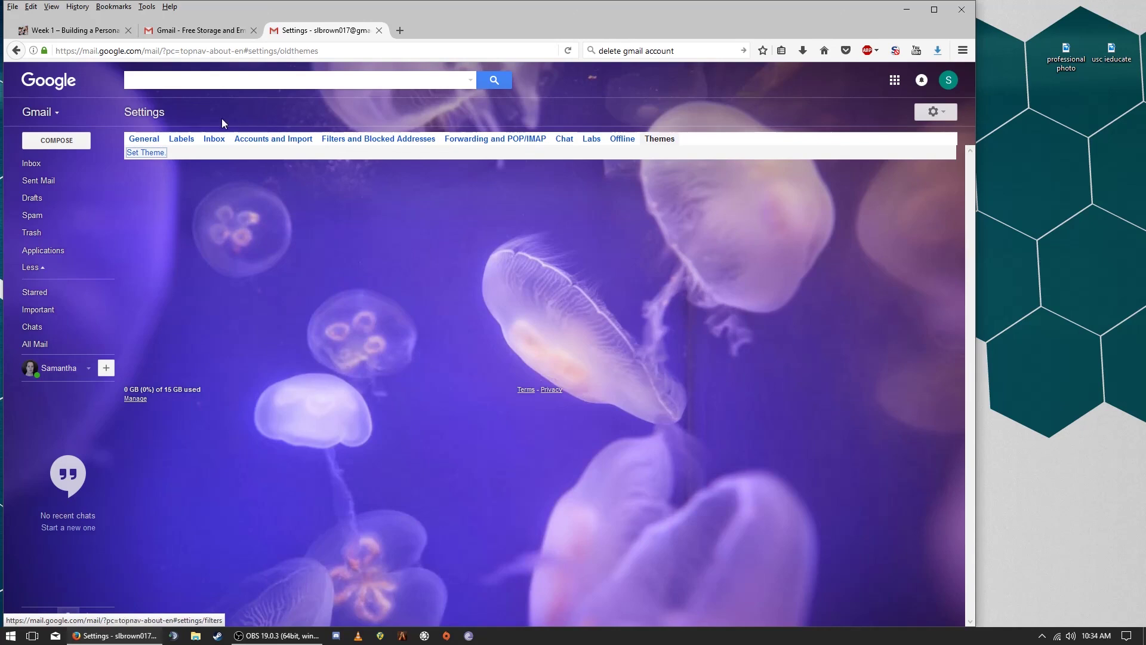
Complete the 'Get Gmail for mobile' and 'Learn how to use Gmail' checklist items.
{"action": "left_click", "coordinate": [26, 164]}
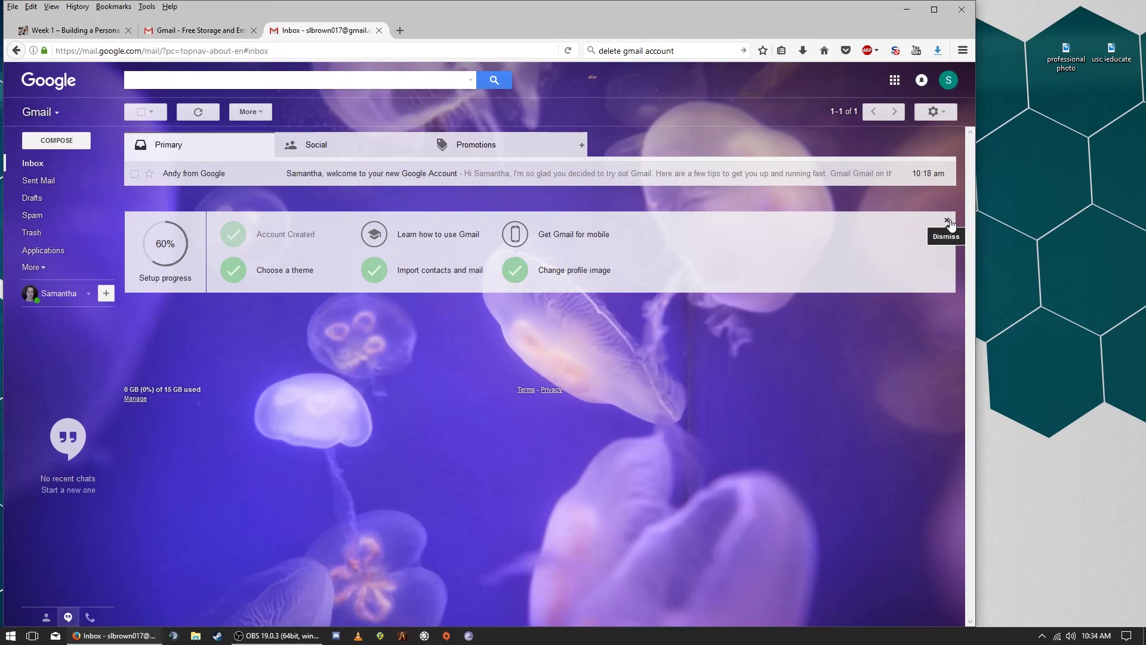
{"action": "left_click", "coordinate": [556, 233]}
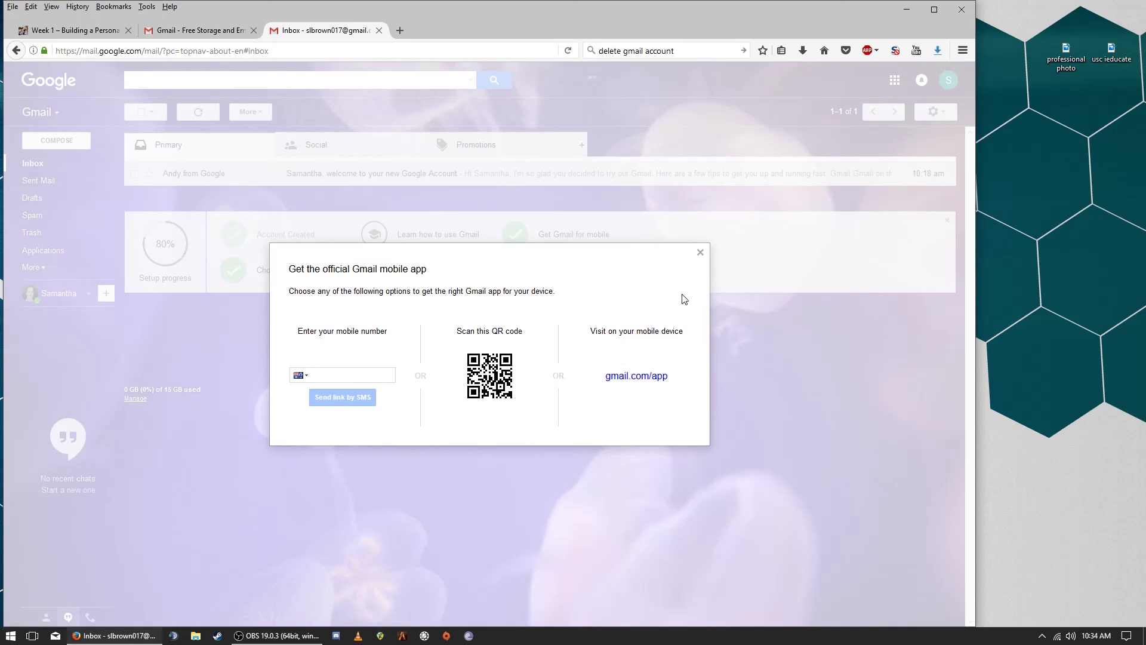
{"action": "left_click", "coordinate": [701, 253]}
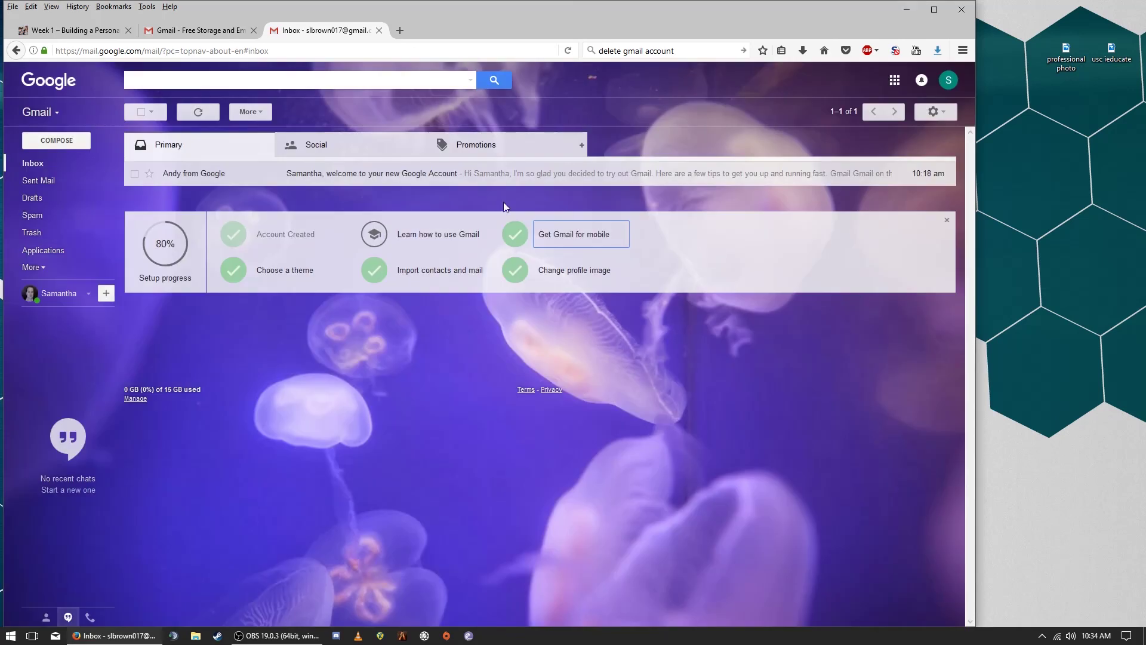
{"action": "left_click", "coordinate": [437, 238]}
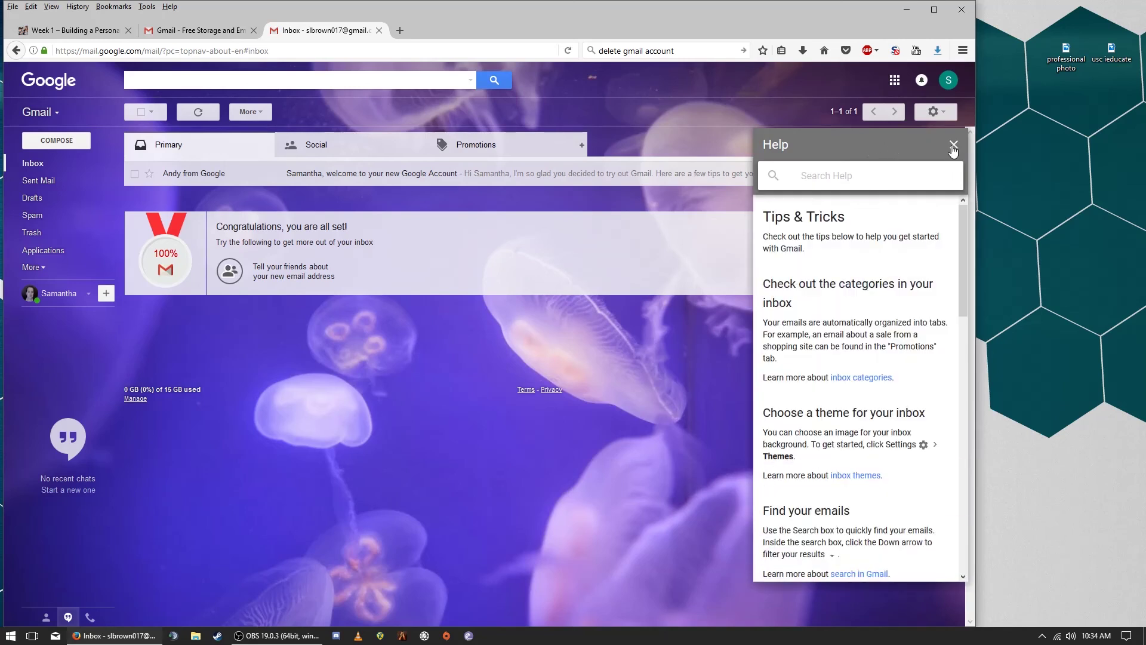
{"action": "left_click", "coordinate": [953, 146]}
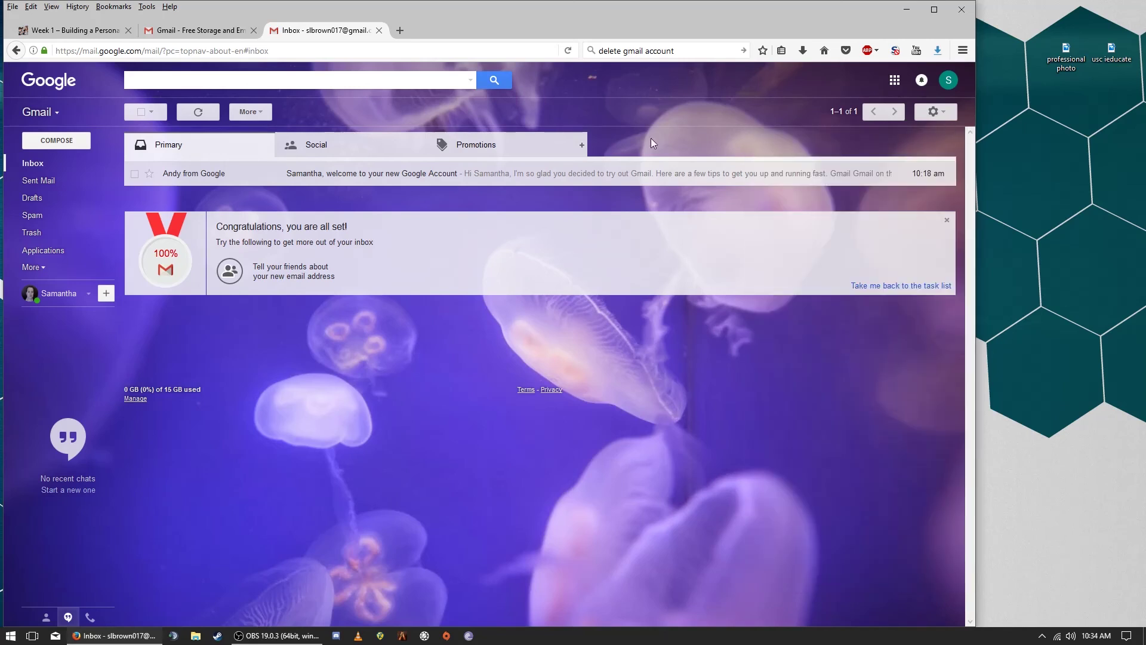
Dismiss the setup congratulations banner and the resume-setup reminder.
{"action": "left_click", "coordinate": [949, 223]}
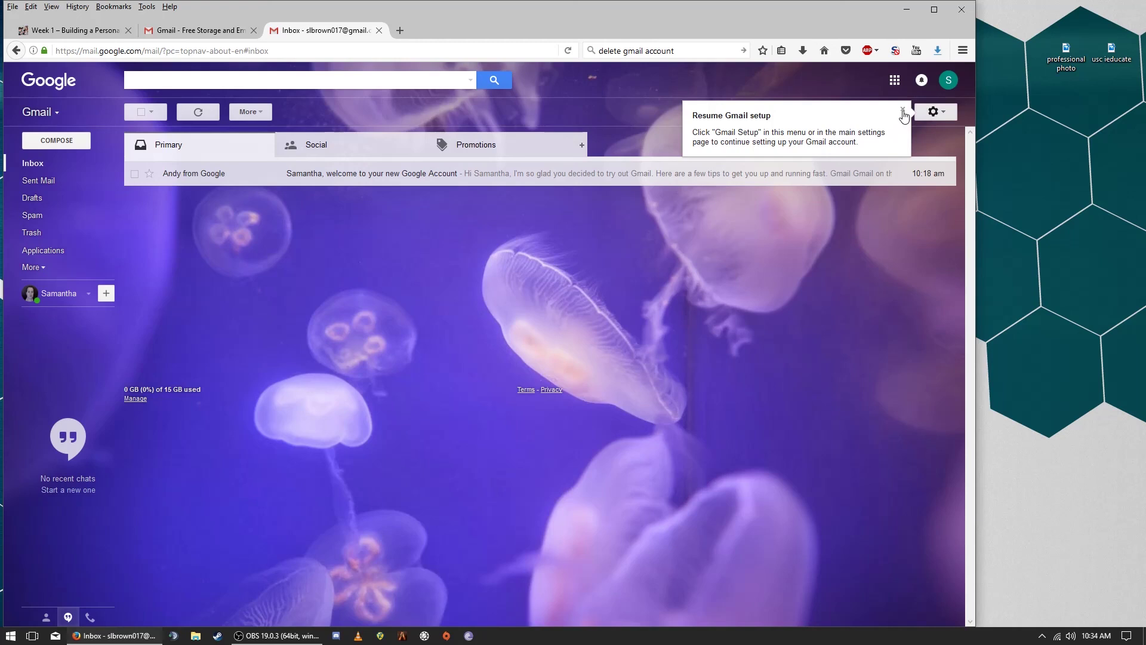
{"action": "left_click", "coordinate": [902, 111]}
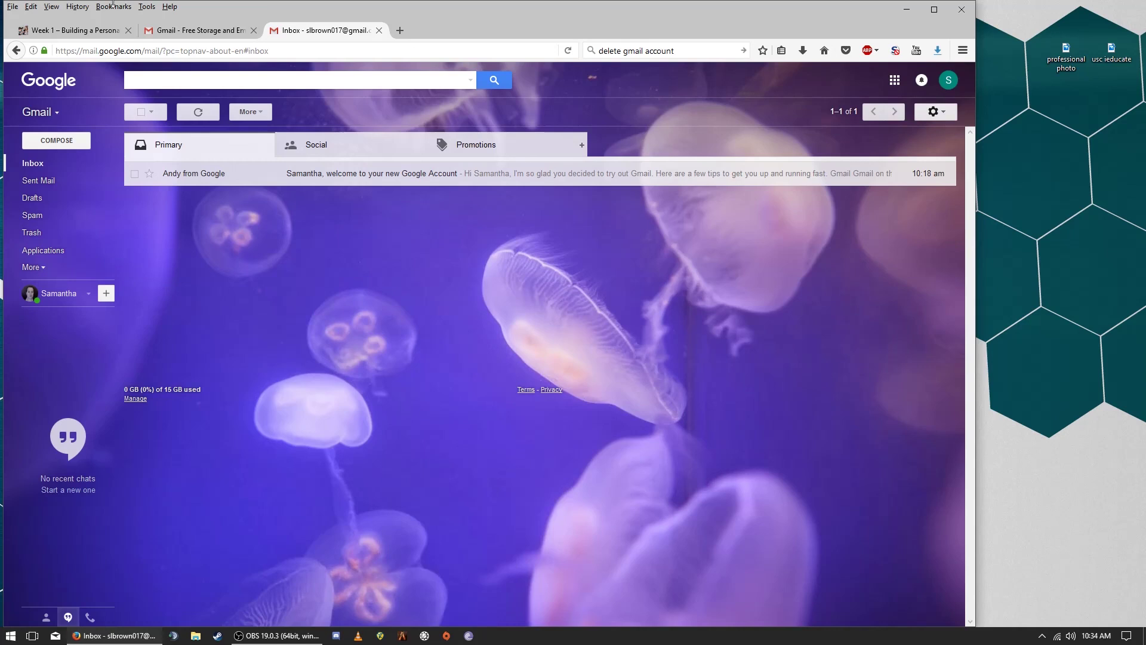
{"action": "left_click", "coordinate": [71, 30]}
{"action": "scroll", "coordinate": [338, 268], "scroll_direction": "down", "scroll_amount": 7}
Scroll the Week 1 post back up to its social media links.
{"action": "scroll", "coordinate": [337, 269], "scroll_direction": "up", "scroll_amount": 1}
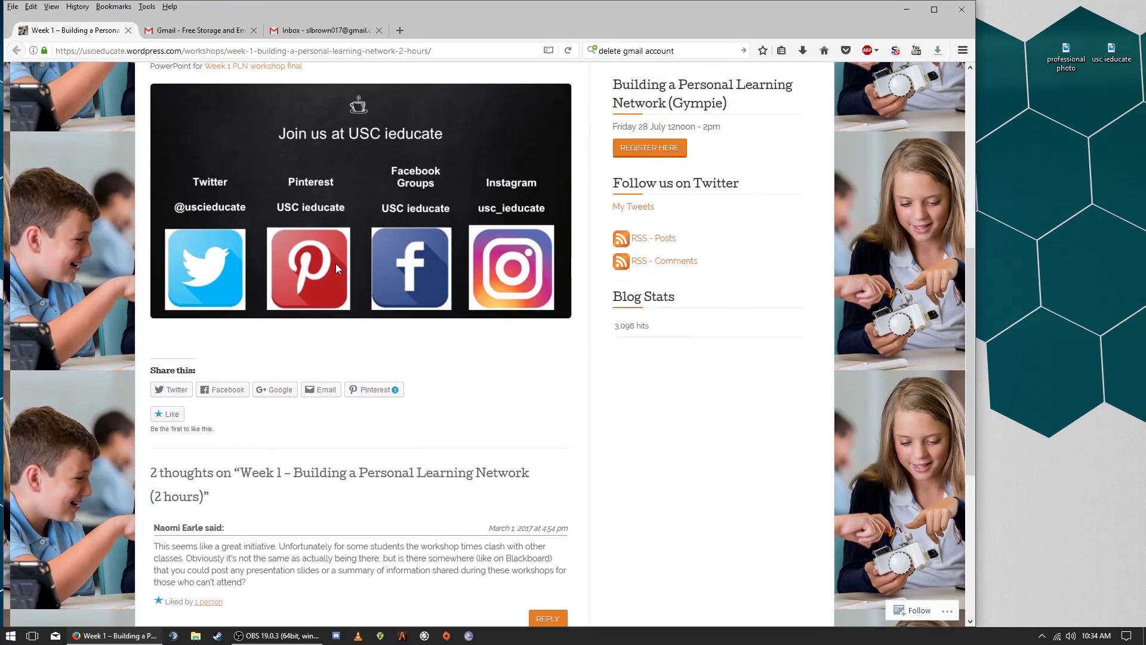